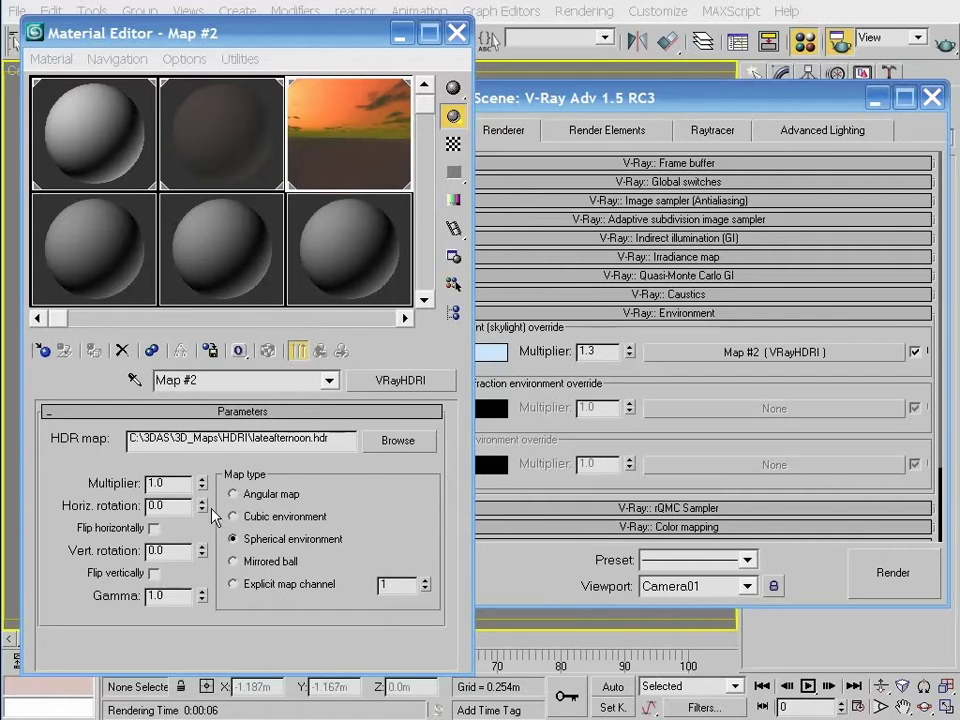
- Spin the HDRI sky's horizontal rotation through several values, ending at a full 360 degrees
{"action": "left_click_drag", "start_coordinate": [205, 506], "coordinate": [205, 495]}
{"action": "left_click", "coordinate": [203, 502]}
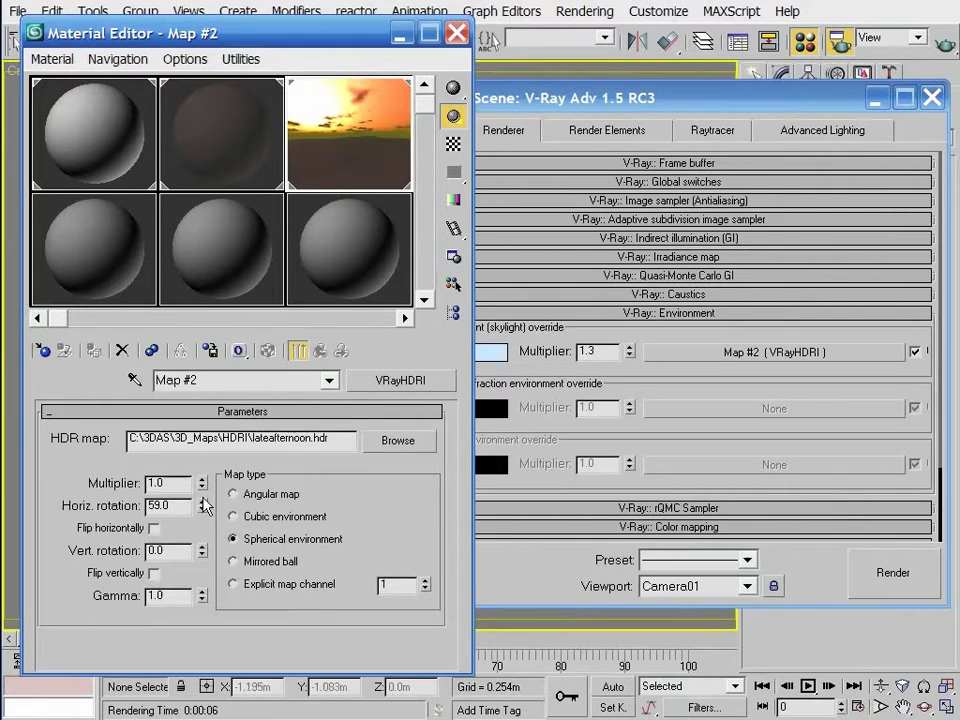
{"action": "left_click_drag", "start_coordinate": [205, 507], "coordinate": [205, 507]}
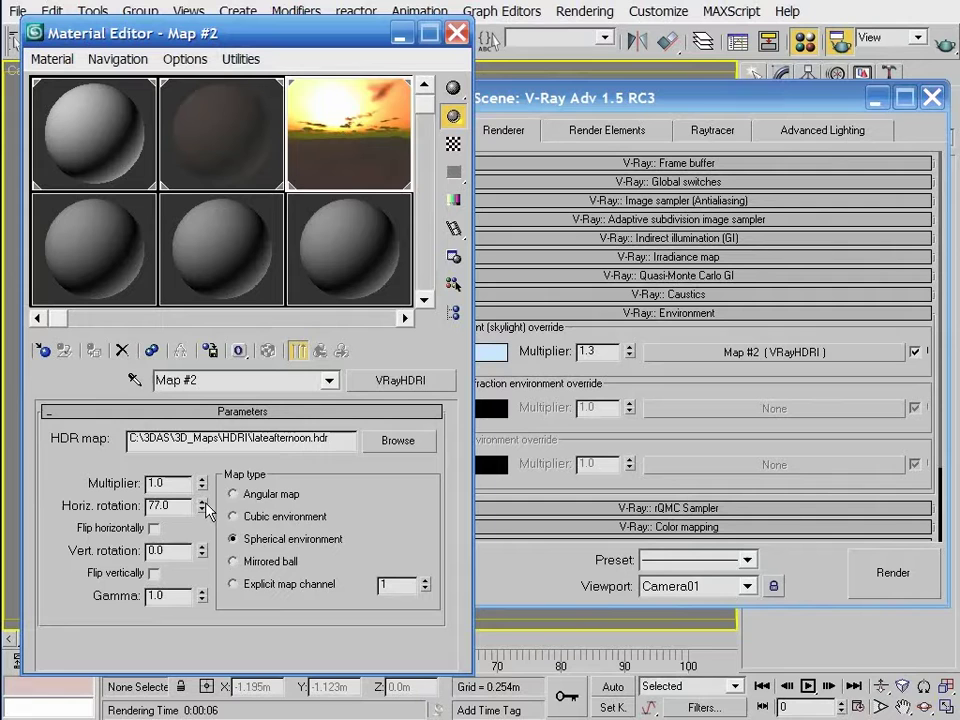
{"action": "left_click_drag", "start_coordinate": [204, 506], "coordinate": [180, 505]}
{"action": "double_click", "coordinate": [178, 505]}
{"action": "type", "text": "360"}
{"action": "key", "text": "Return"}
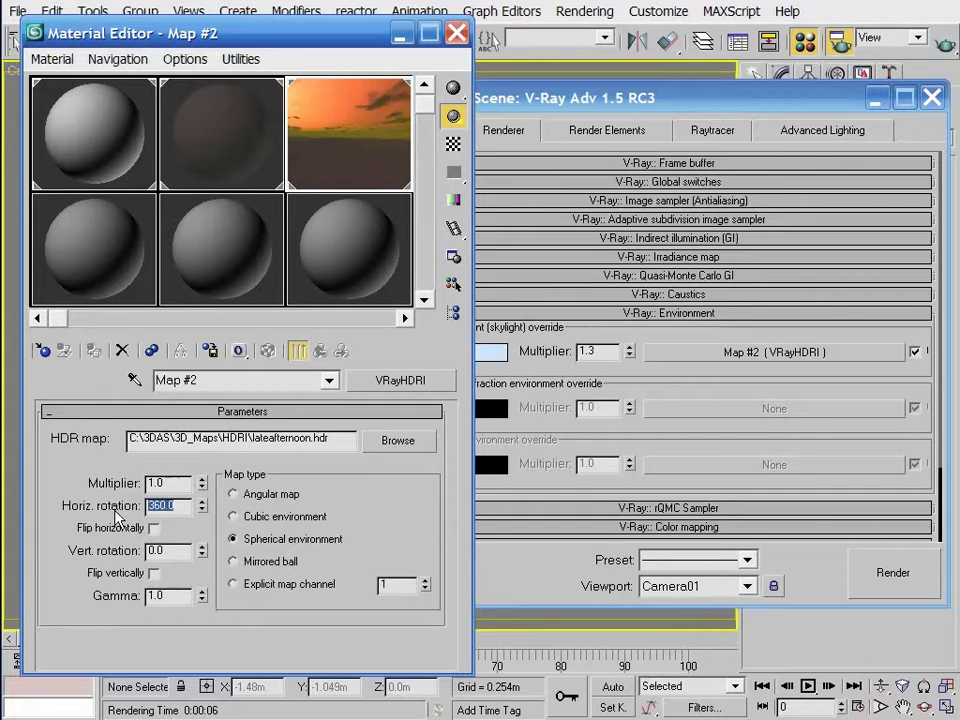
- Reset horizontal rotation to 0, try a vertical tilt, reset it to 0, and minimise Render Scene
{"action": "right_click", "coordinate": [204, 511]}
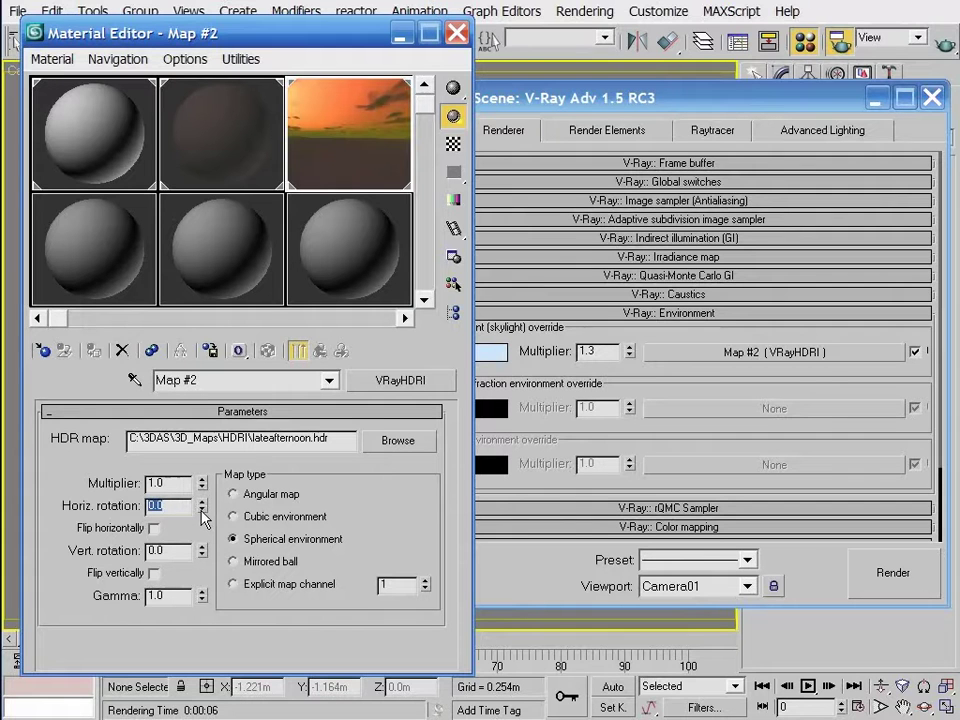
{"action": "left_click_drag", "start_coordinate": [204, 551], "coordinate": [203, 634]}
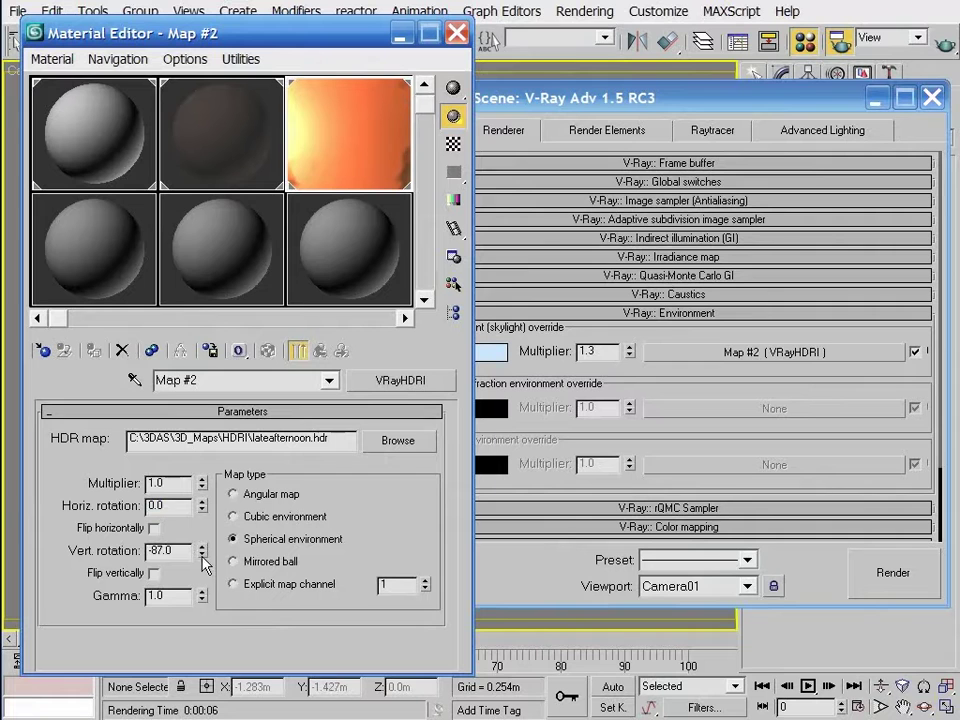
{"action": "right_click", "coordinate": [201, 551]}
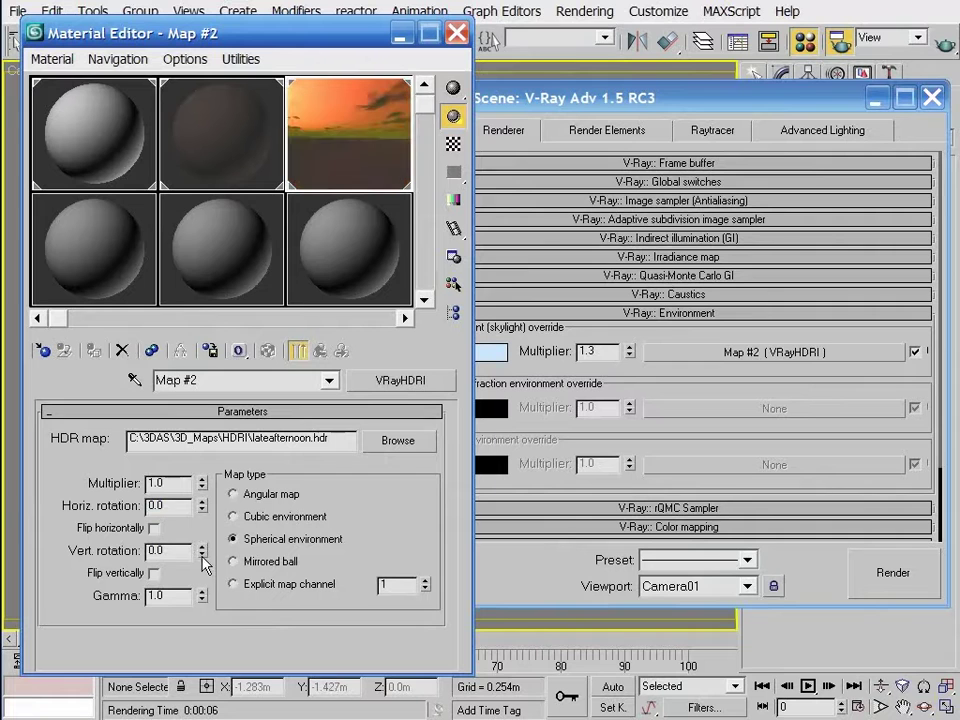
{"action": "left_click", "coordinate": [875, 98]}
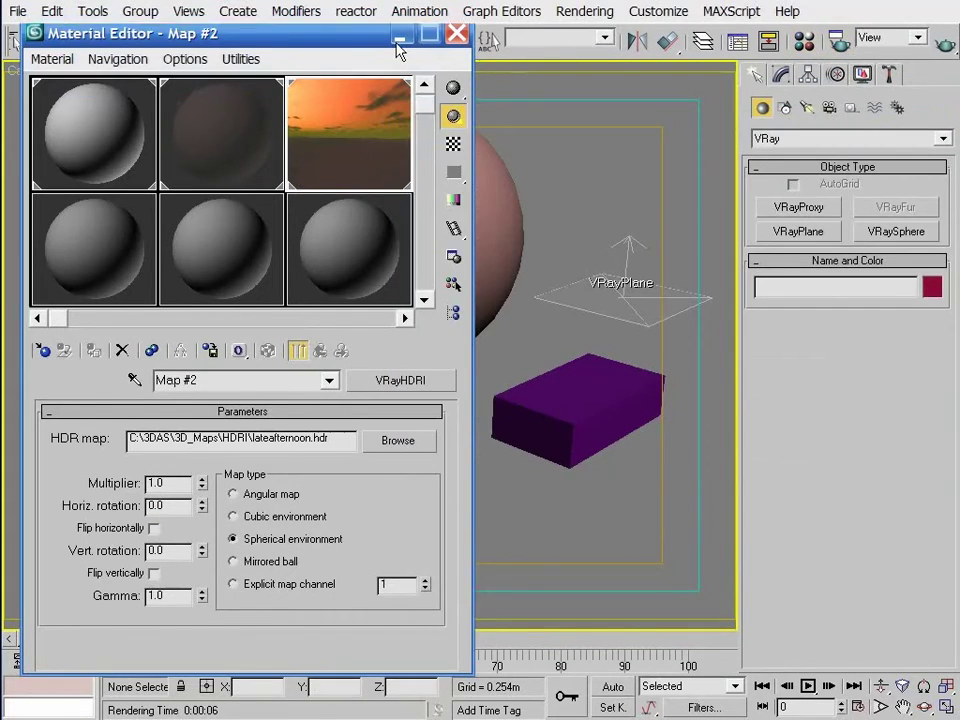
- Bring back Render Scene and the HDRI map parameters, then render the Camera01 view with Shift+Q
{"action": "left_click", "coordinate": [399, 36]}
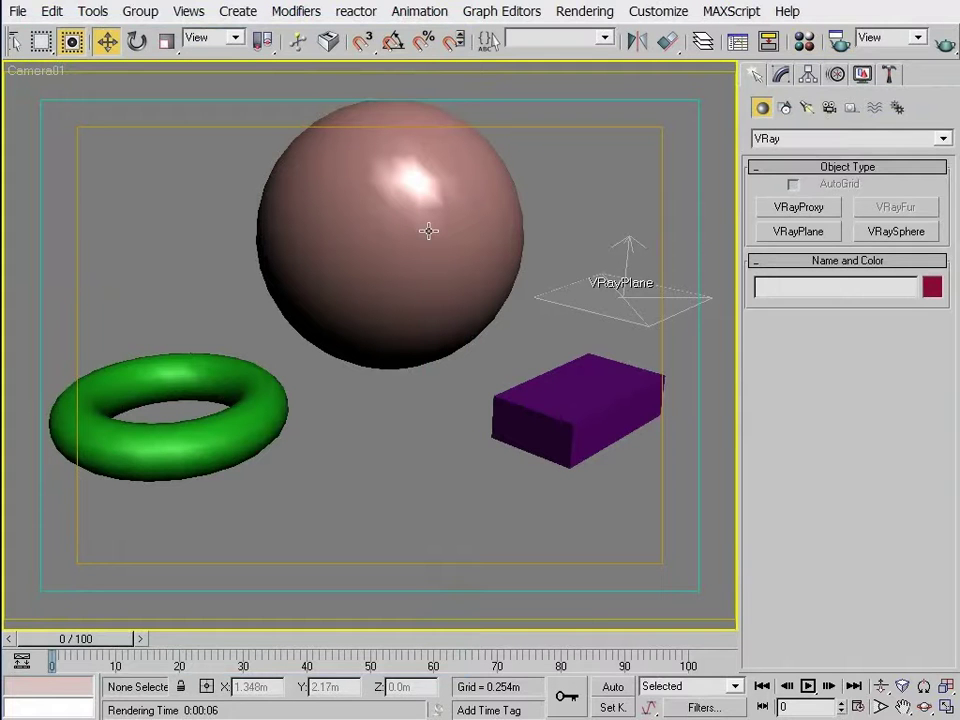
{"action": "key", "text": "F10"}
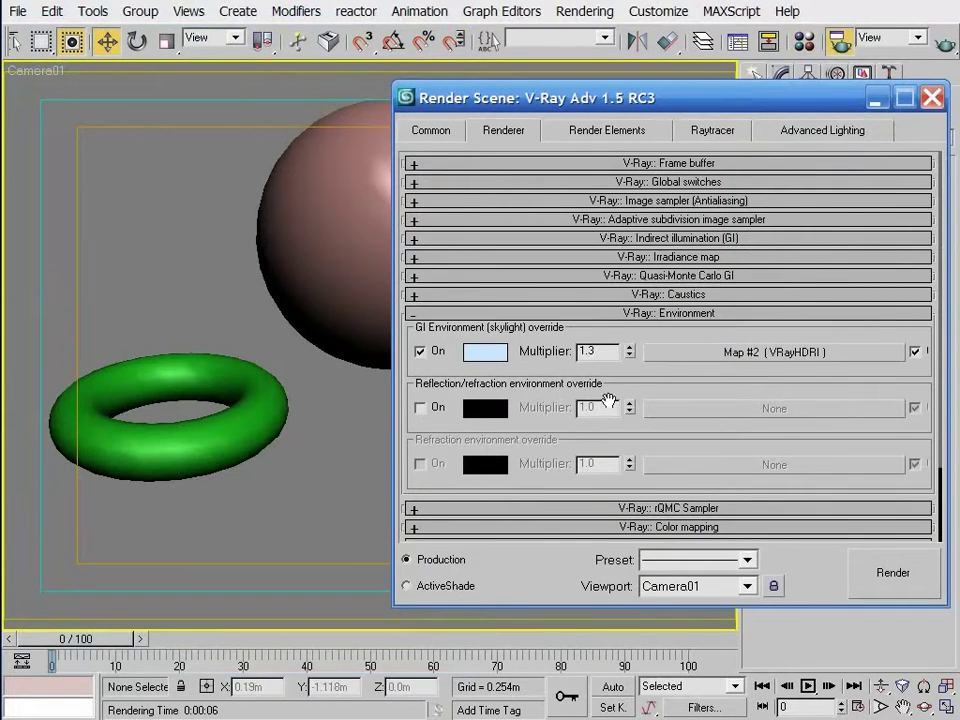
{"action": "key", "text": "m"}
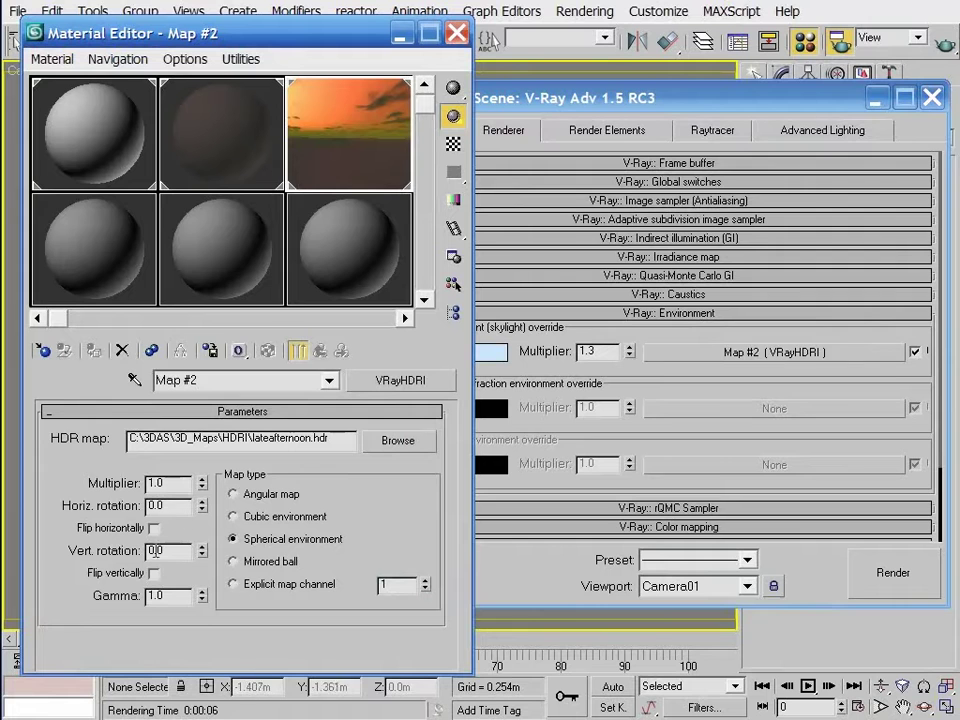
{"action": "key", "text": "shift+q"}
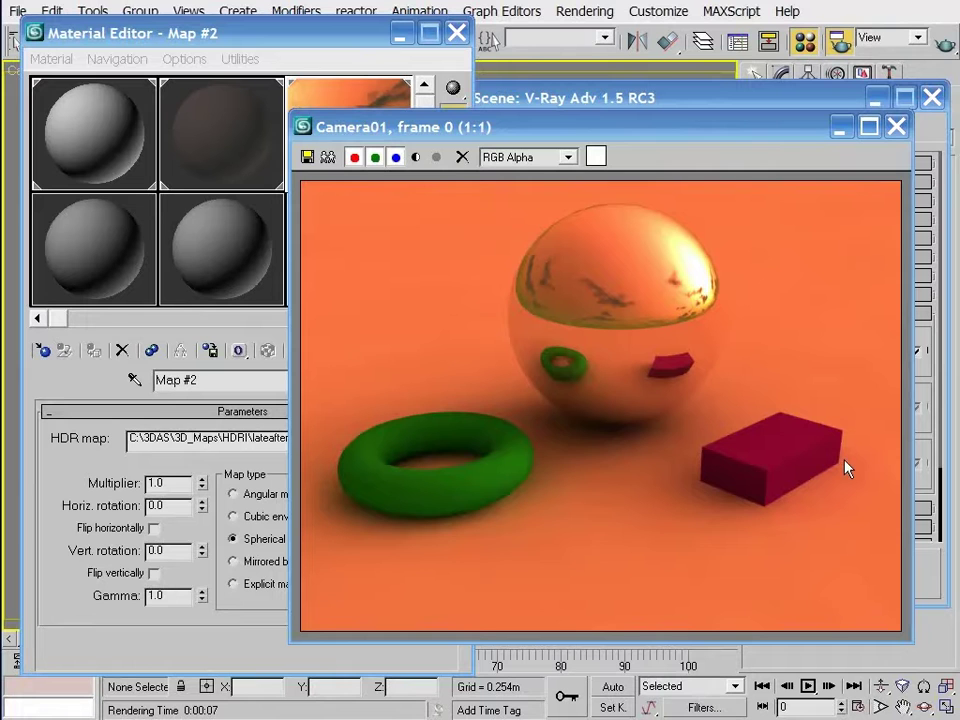
- Set the HDRI horizontal rotation to 30 and Quick Render to check the warmer lighting
{"action": "left_click", "coordinate": [896, 126]}
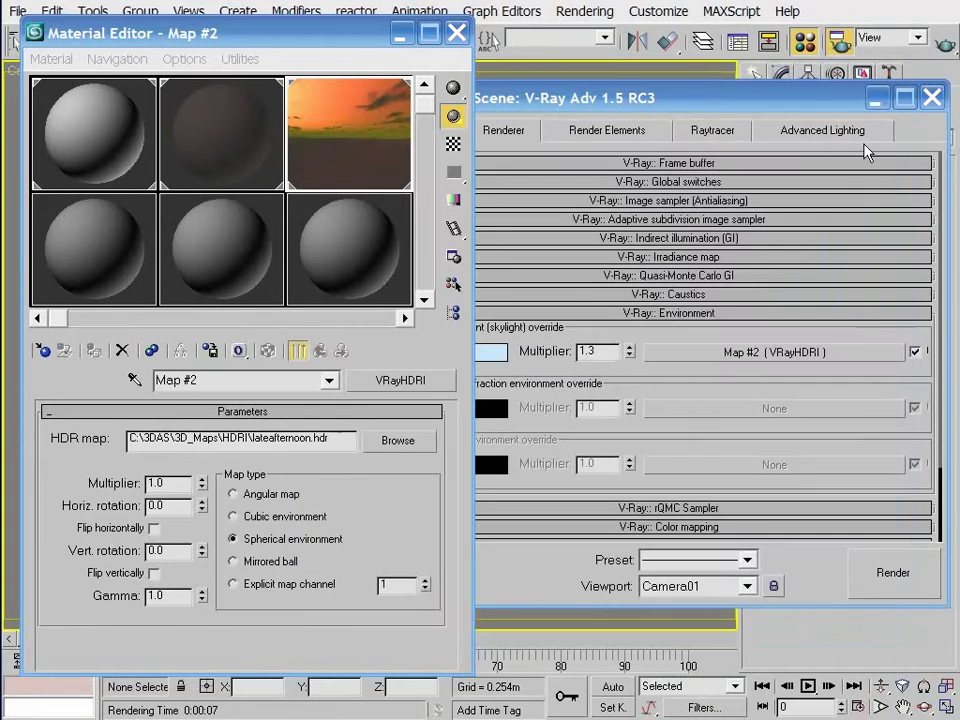
{"action": "left_click", "coordinate": [157, 506]}
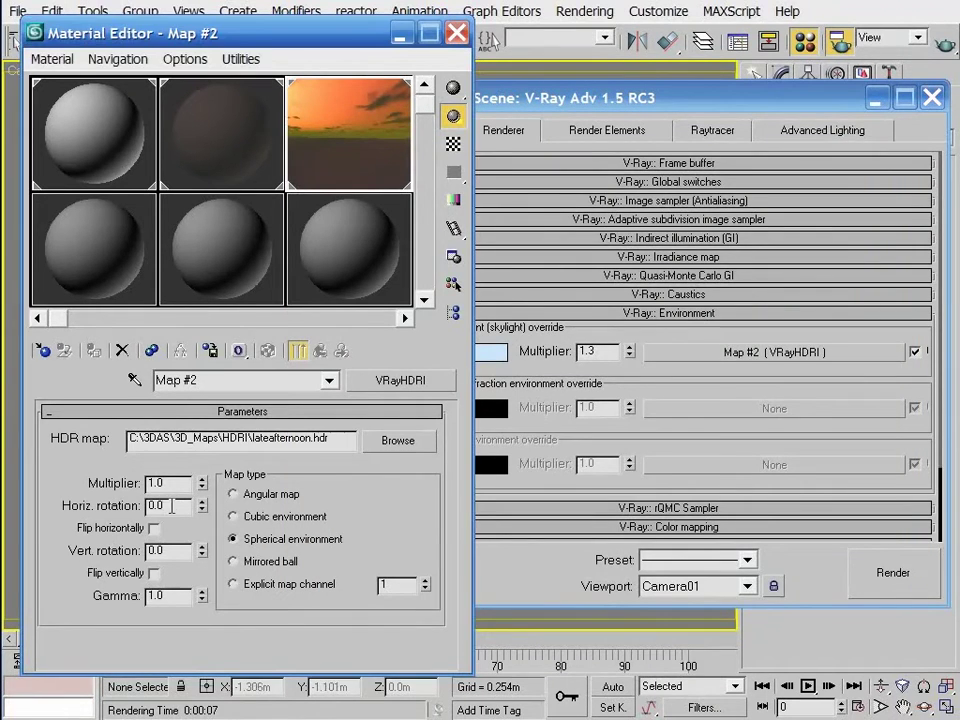
{"action": "type", "text": "30"}
{"action": "key", "text": "Return"}
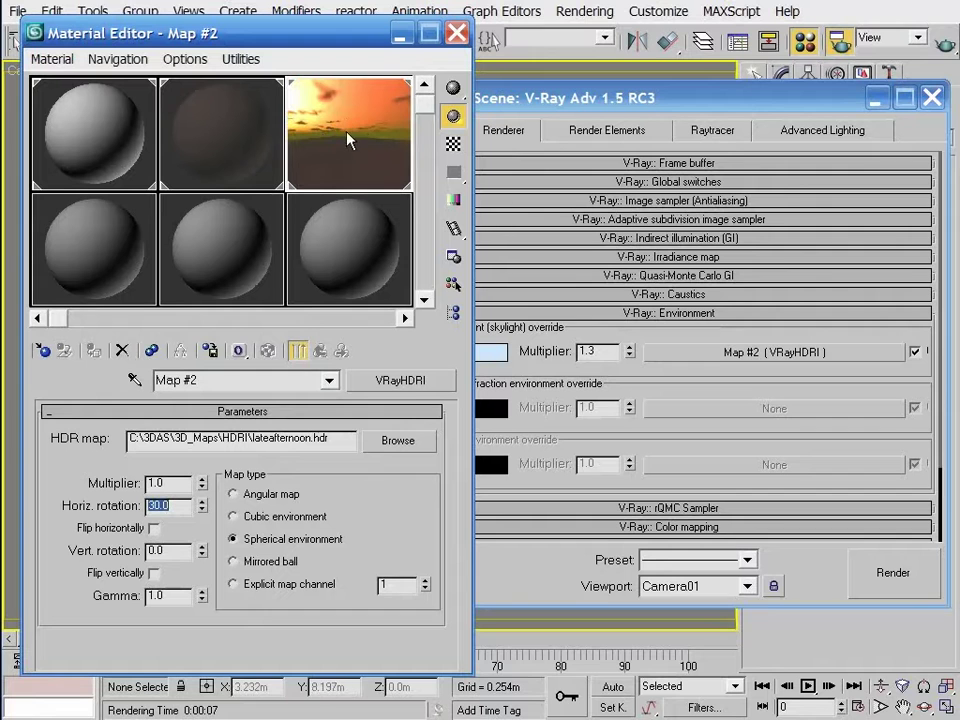
{"action": "left_click", "coordinate": [944, 44]}
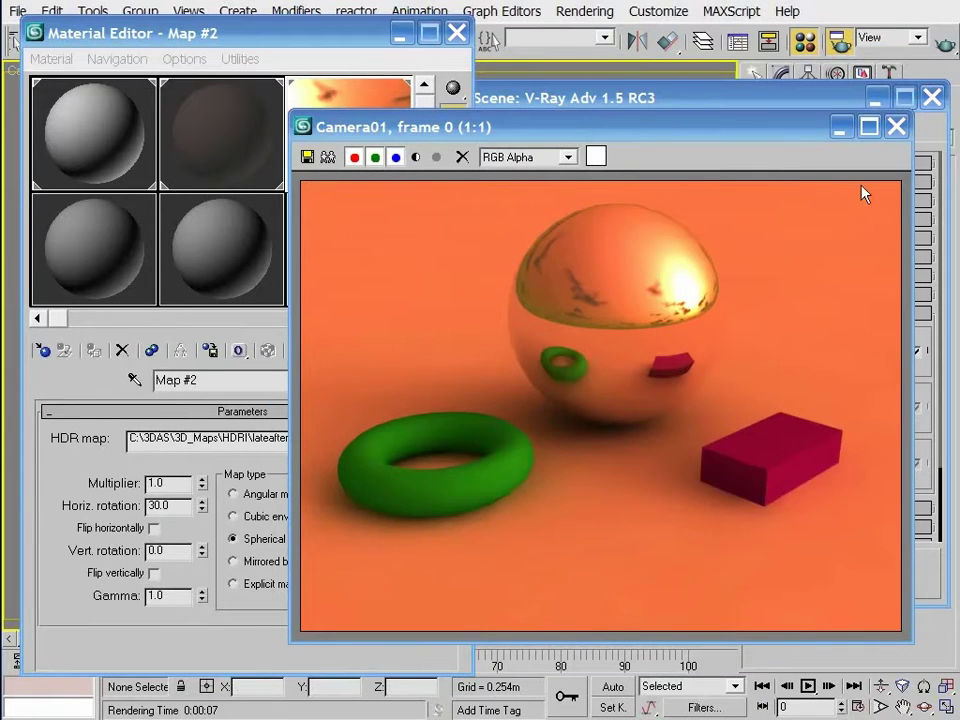
{"action": "left_click", "coordinate": [896, 128]}
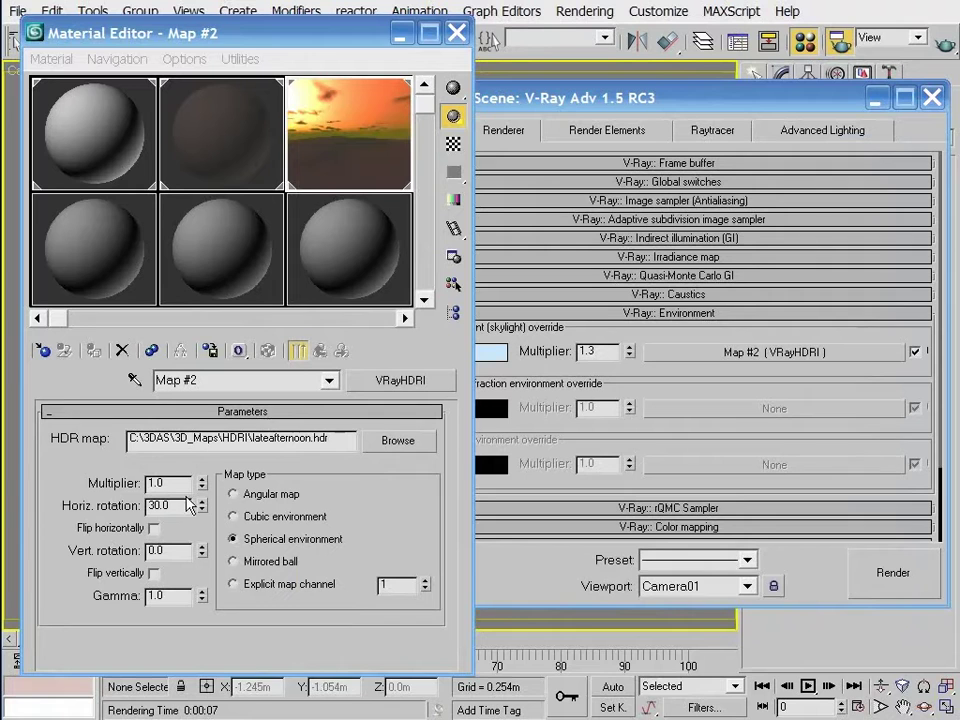
- Spin the horizontal rotation to 67 degrees and set the vertical rotation to 180
{"action": "left_click_drag", "start_coordinate": [202, 507], "coordinate": [152, 368]}
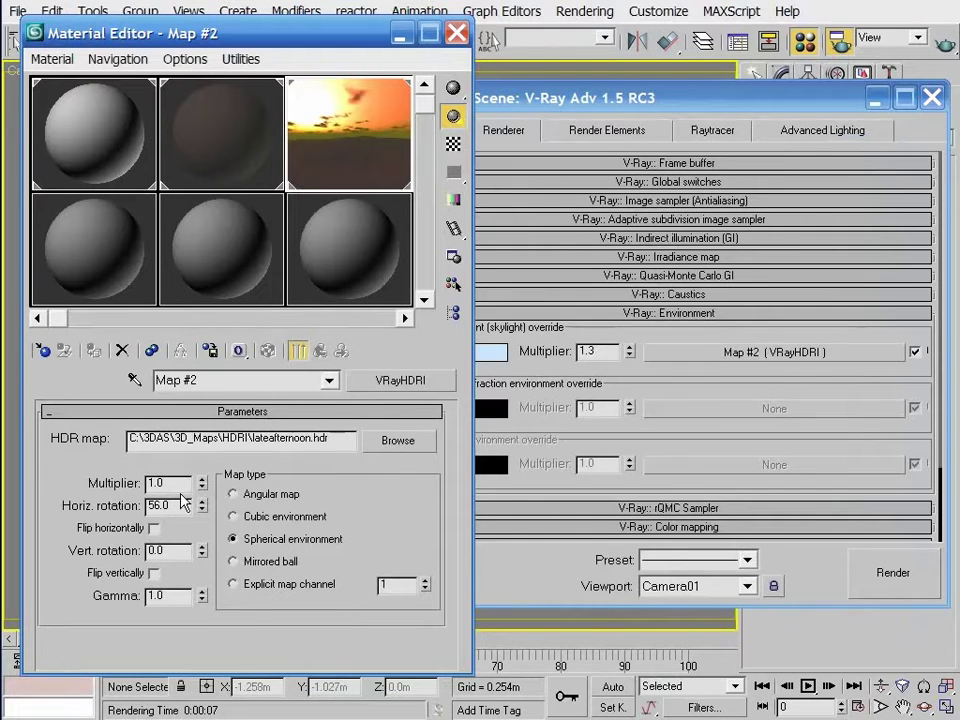
{"action": "left_click_drag", "start_coordinate": [190, 509], "coordinate": [211, 592]}
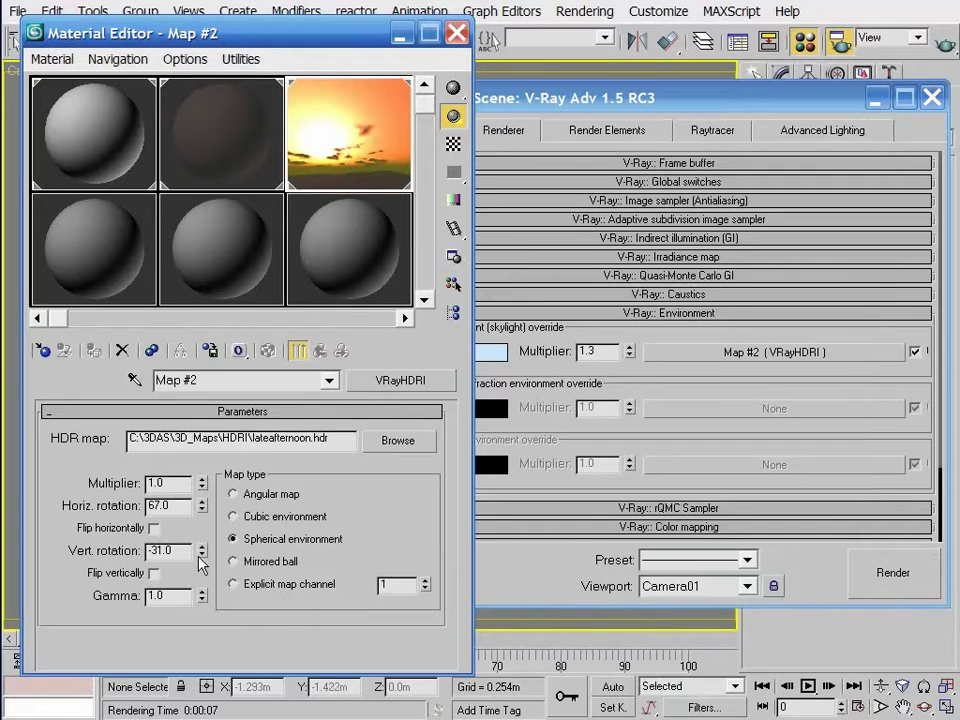
{"action": "right_click", "coordinate": [200, 557]}
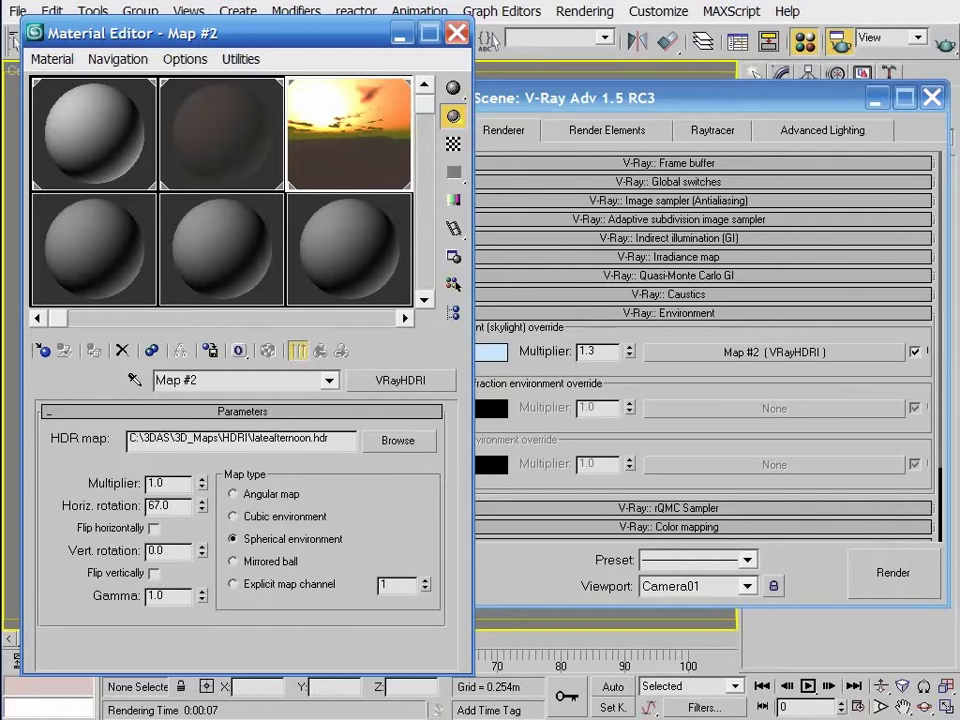
{"action": "double_click", "coordinate": [168, 551]}
{"action": "type", "text": "180"}
{"action": "key", "text": "Return"}
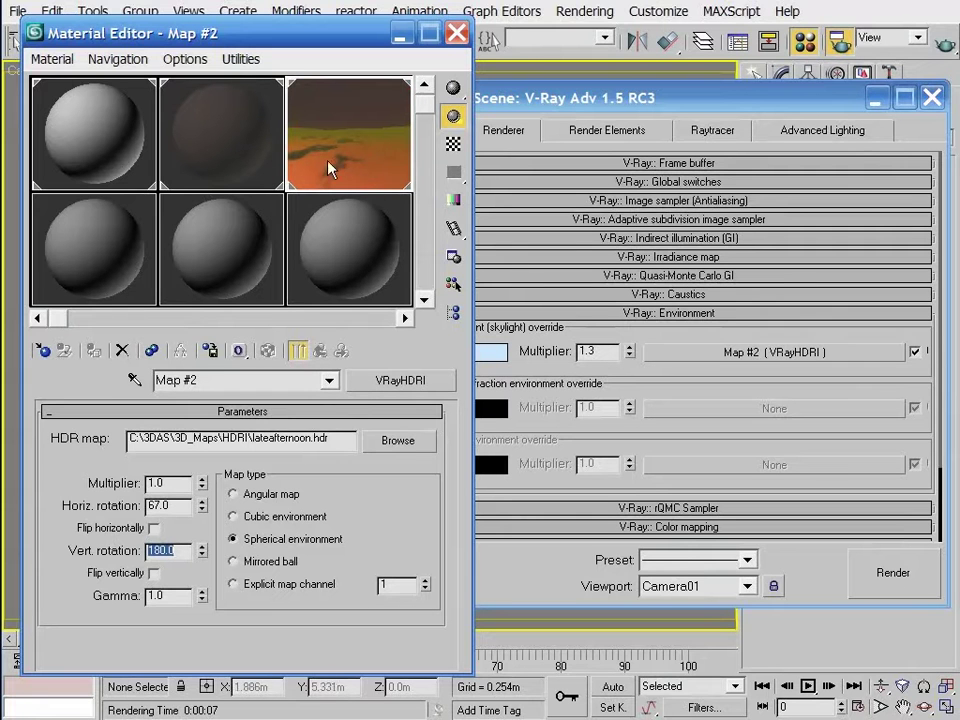
- Quick Render the upside-down sky, then toggle Flip vertically on and back off in the HDRI map
{"action": "left_click", "coordinate": [944, 45]}
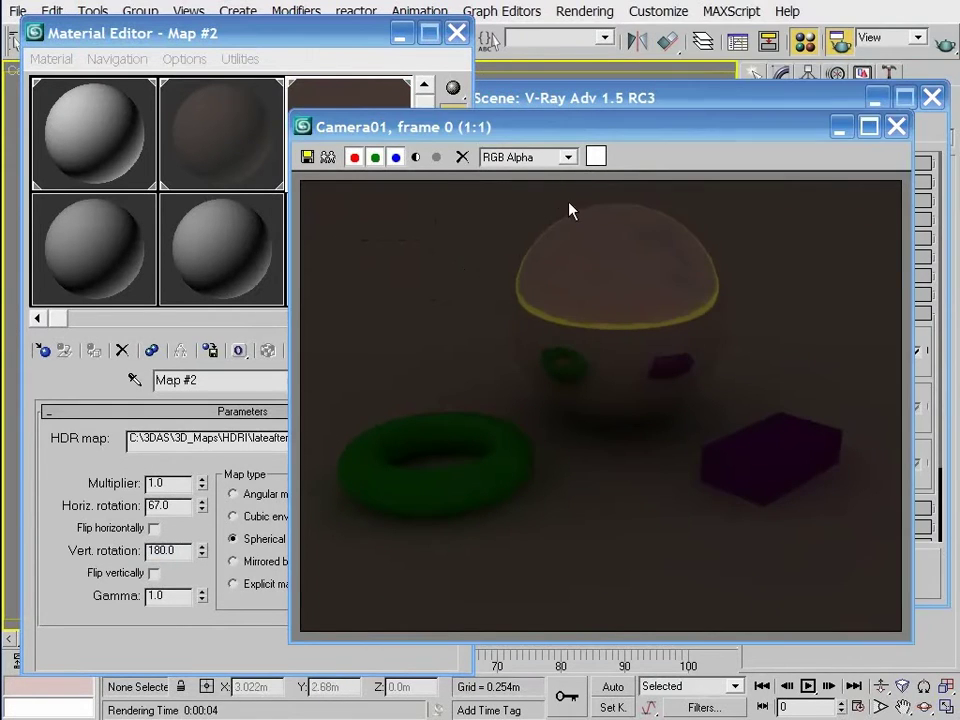
{"action": "left_click_drag", "start_coordinate": [506, 136], "coordinate": [548, 136]}
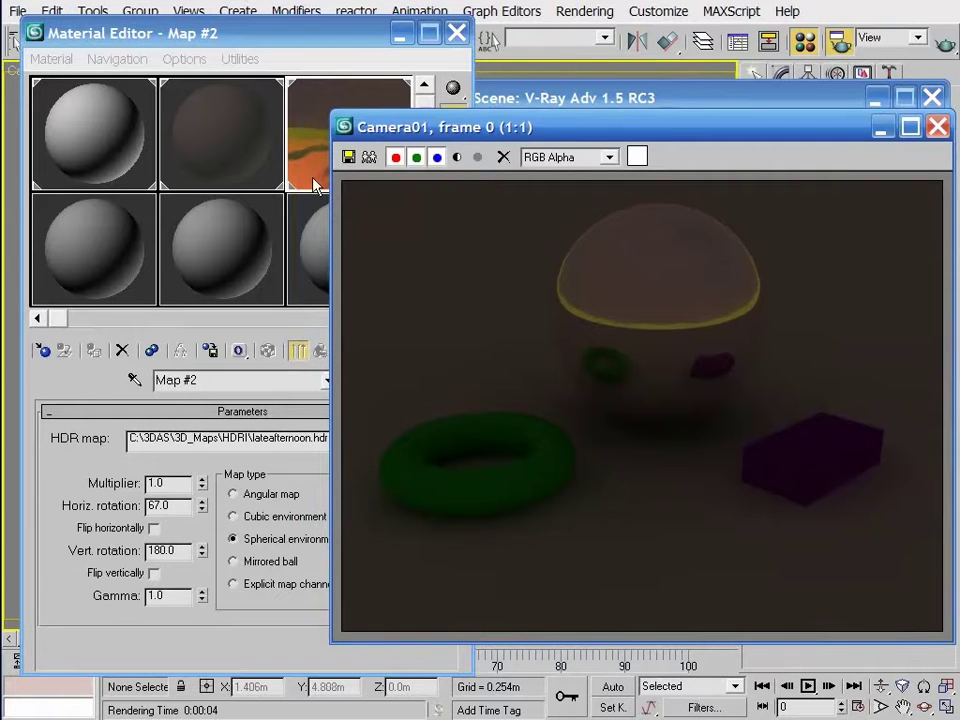
{"action": "left_click", "coordinate": [247, 630]}
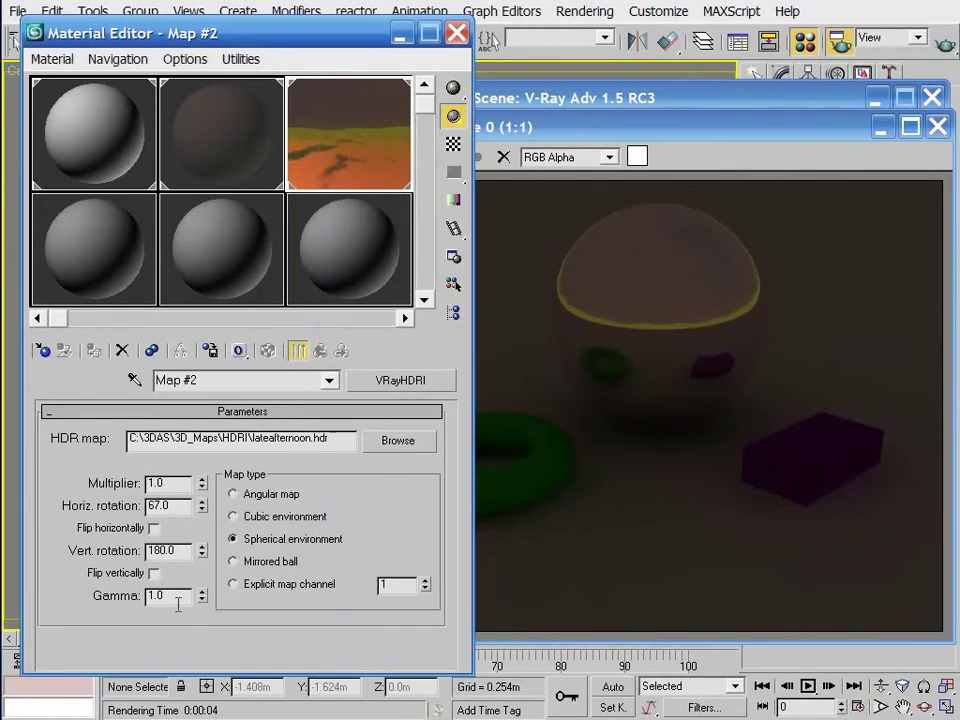
{"action": "left_click", "coordinate": [153, 573]}
{"action": "left_click", "coordinate": [153, 574]}
- Reset vertical rotation to 0 and try a sky multiplier of 2 before restoring it to 1
{"action": "right_click", "coordinate": [202, 554]}
{"action": "left_click_drag", "start_coordinate": [165, 483], "coordinate": [120, 490]}
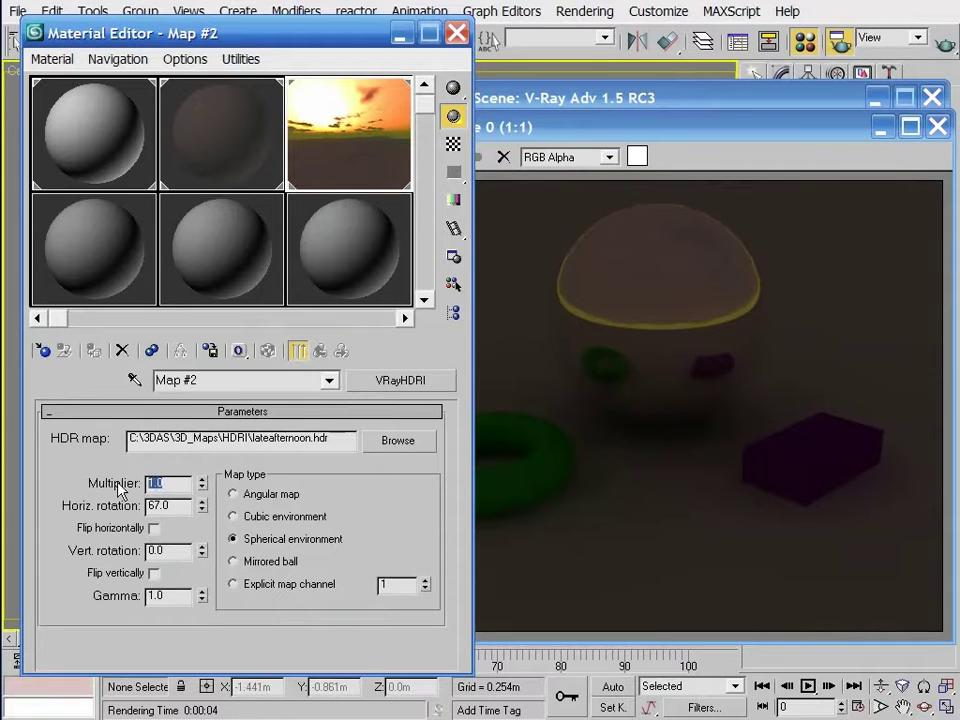
{"action": "type", "text": "2"}
{"action": "key", "text": "Return"}
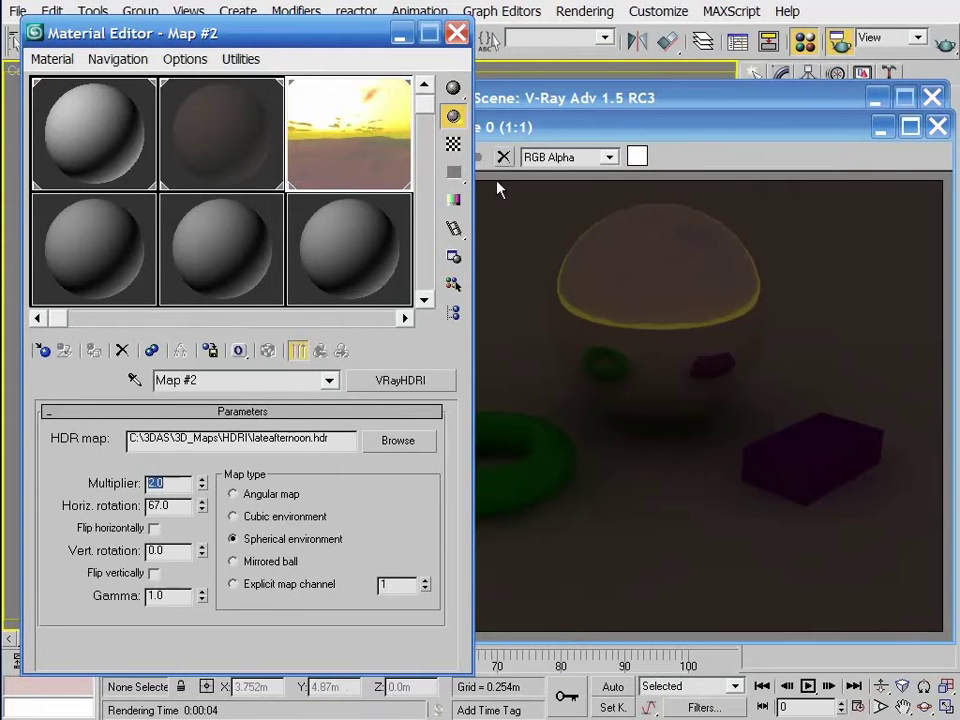
{"action": "key", "text": "F10"}
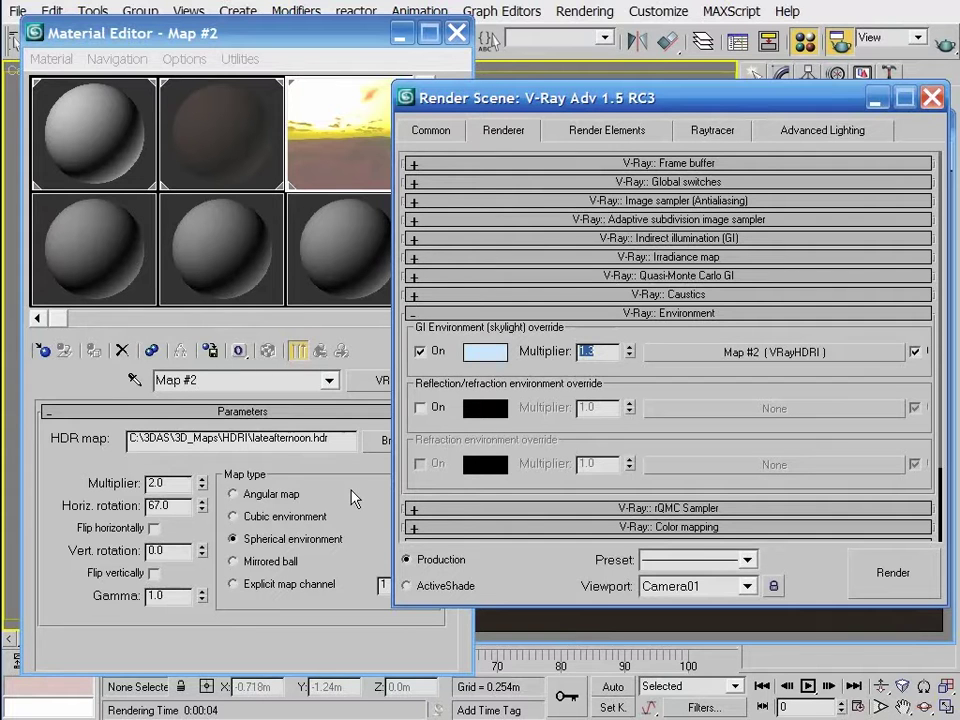
{"action": "left_click", "coordinate": [165, 482]}
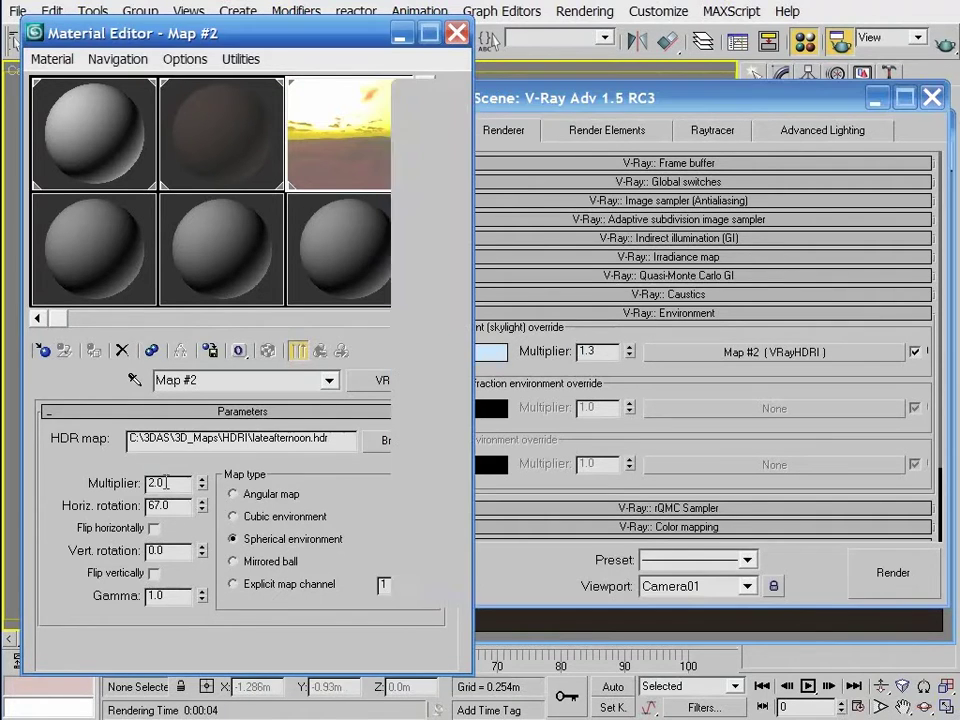
{"action": "type", "text": "1"}
{"action": "key", "text": "Return"}
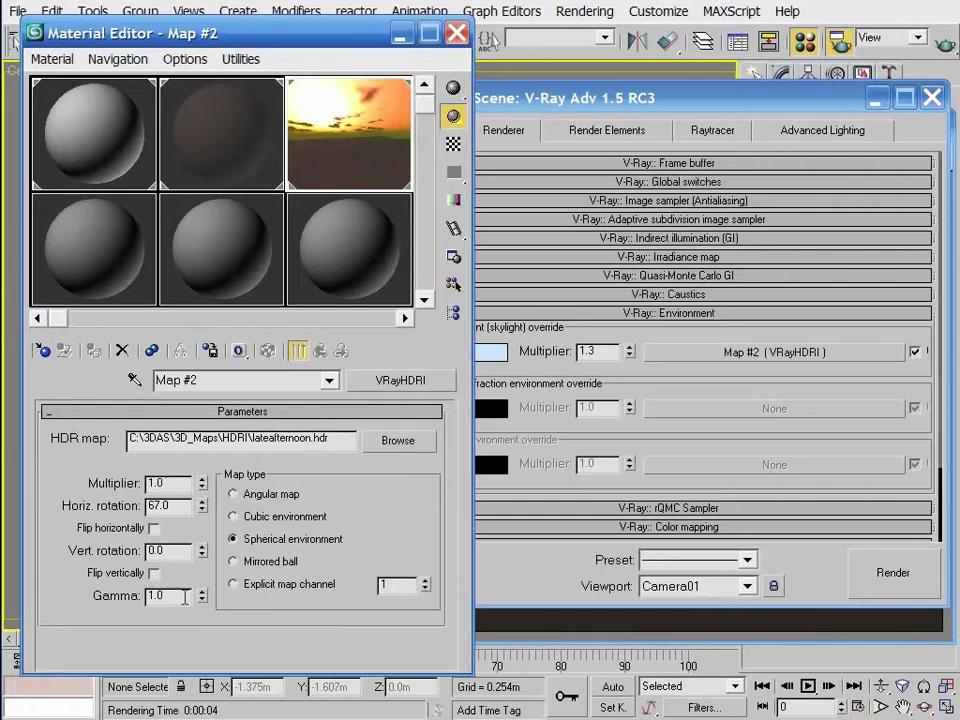
- Change the HDRI map's Gamma to 0.5, then to 1.2
{"action": "double_click", "coordinate": [184, 597]}
{"action": "type", "text": "0.5"}
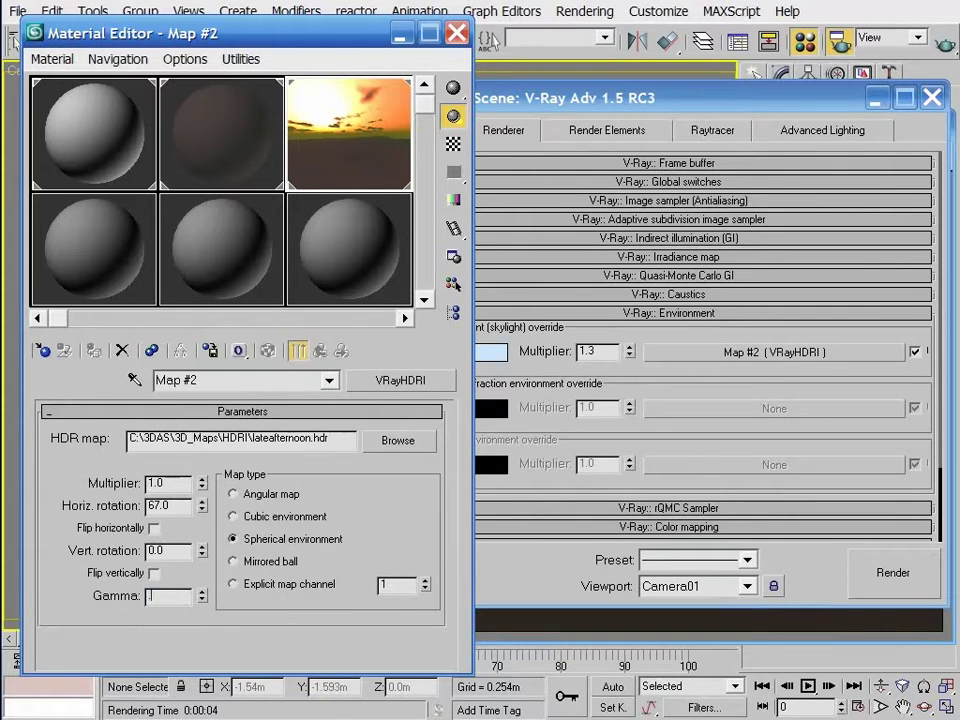
{"action": "key", "text": "Return"}
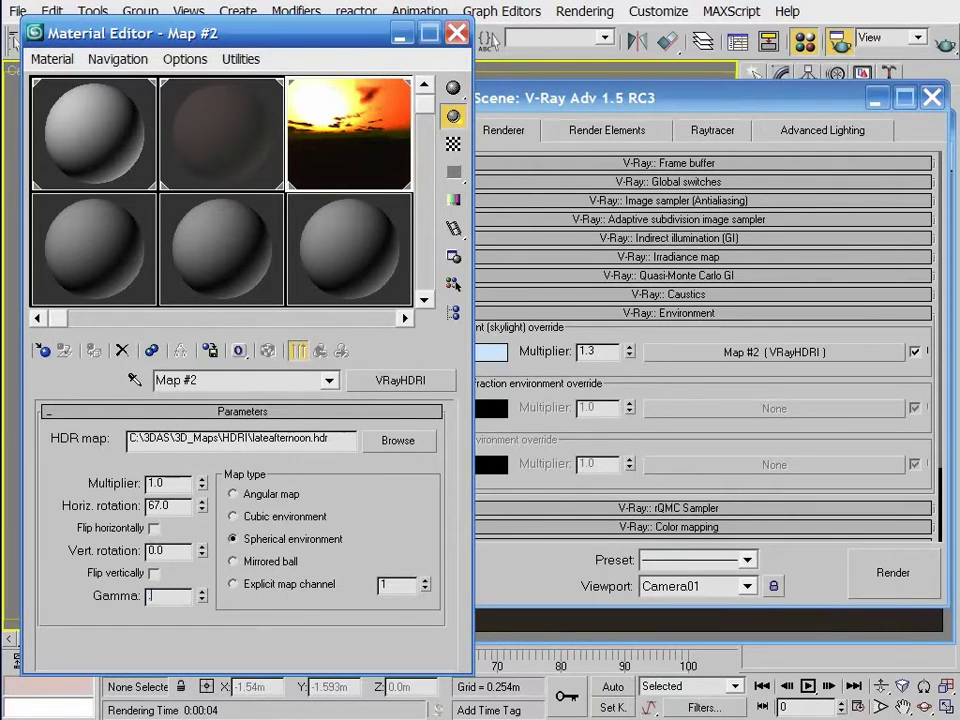
{"action": "type", "text": "1.2"}
{"action": "key", "text": "Return"}
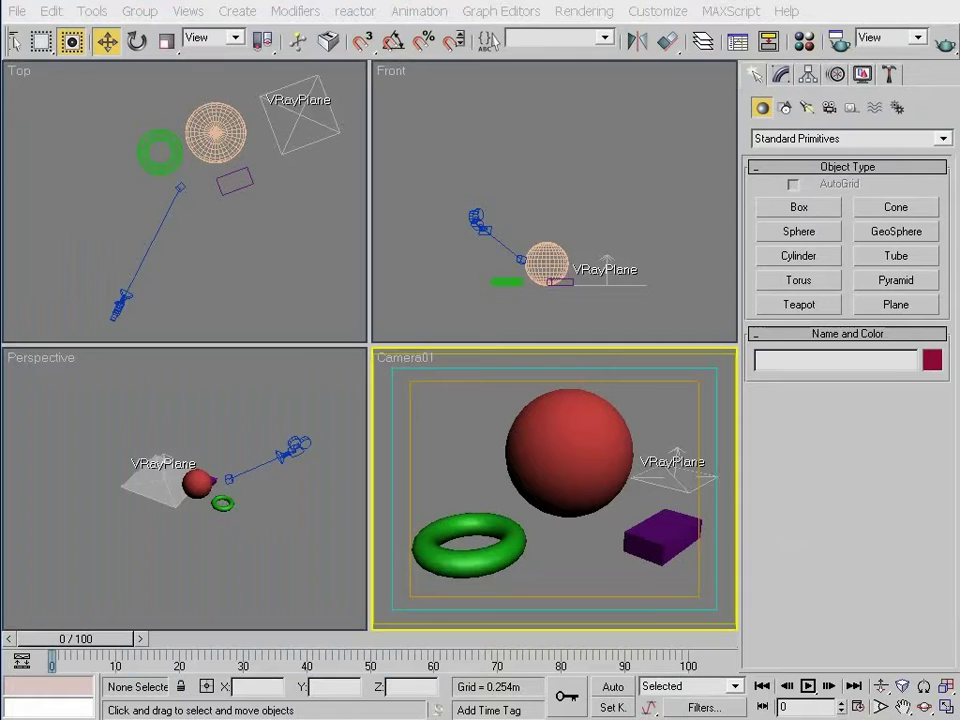
- Start a V-Ray VRayLight from the Create panel's Lights, set its Type to Dome and select the Multiplier
{"action": "left_click", "coordinate": [807, 108]}
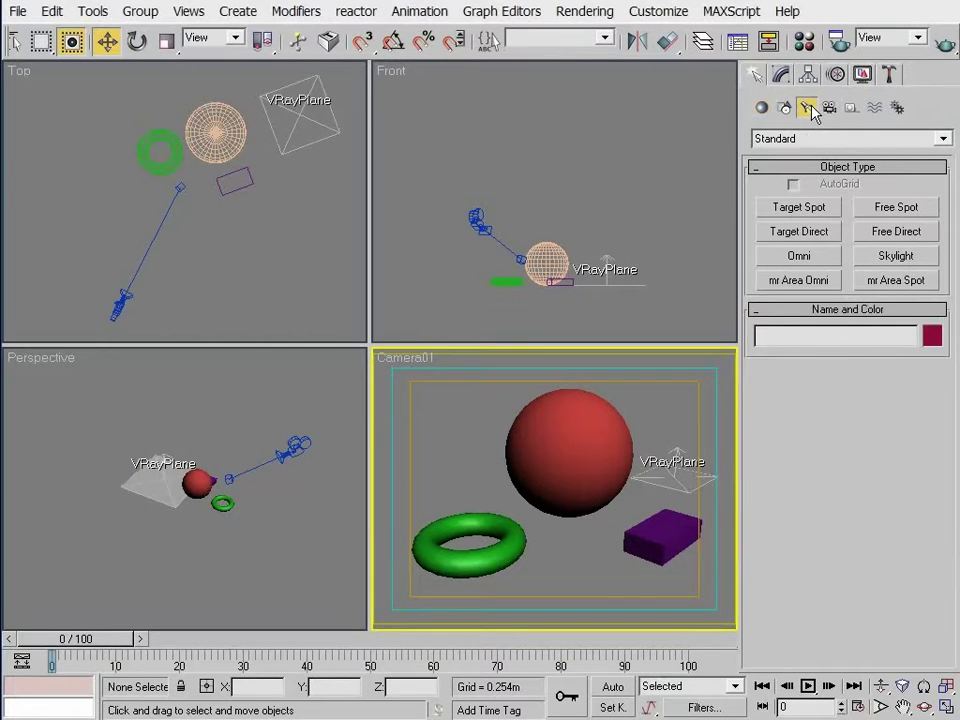
{"action": "left_click", "coordinate": [818, 144]}
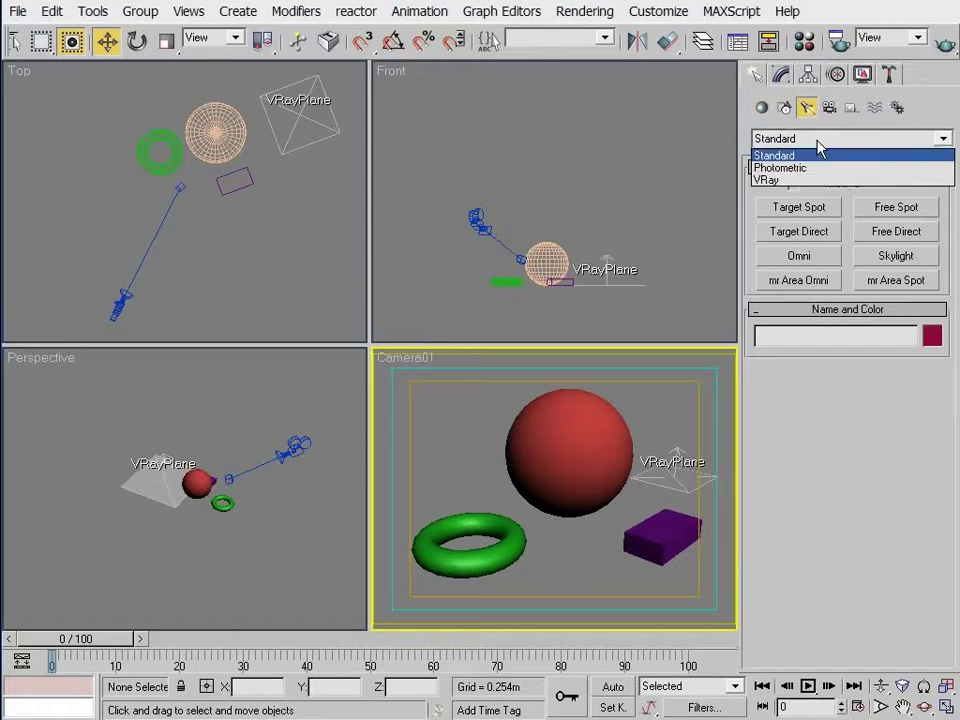
{"action": "left_click", "coordinate": [811, 181]}
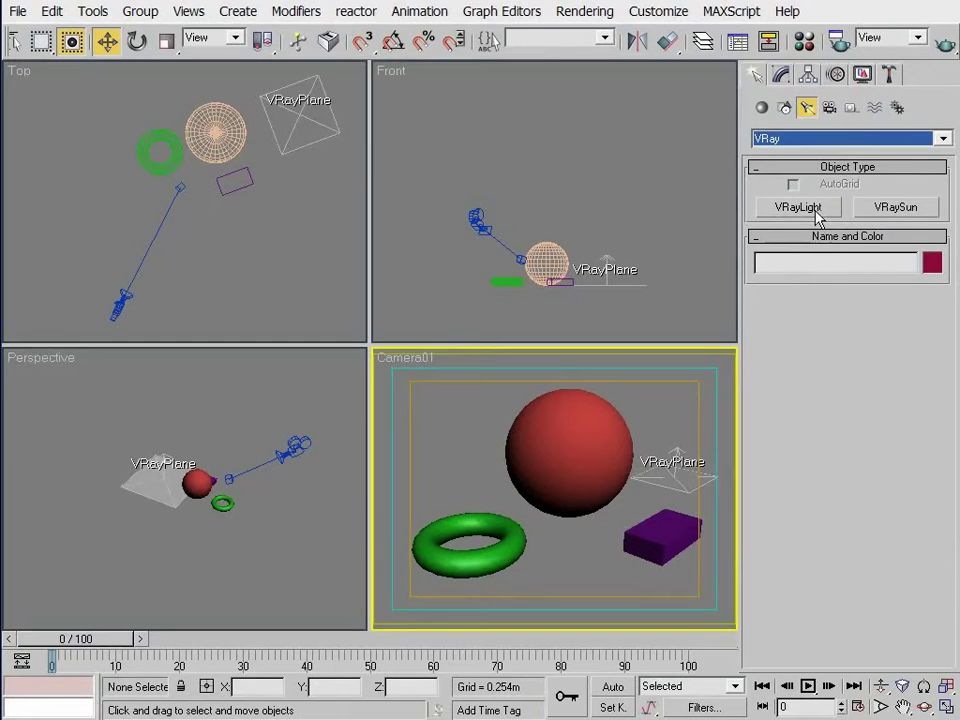
{"action": "left_click", "coordinate": [817, 214]}
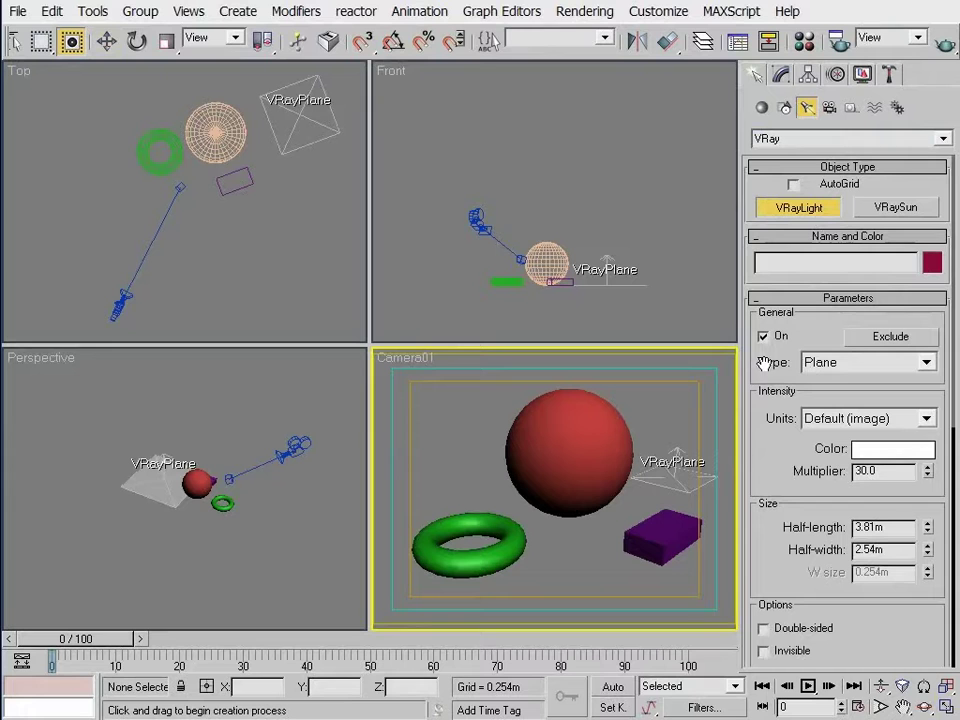
{"action": "left_click", "coordinate": [848, 368]}
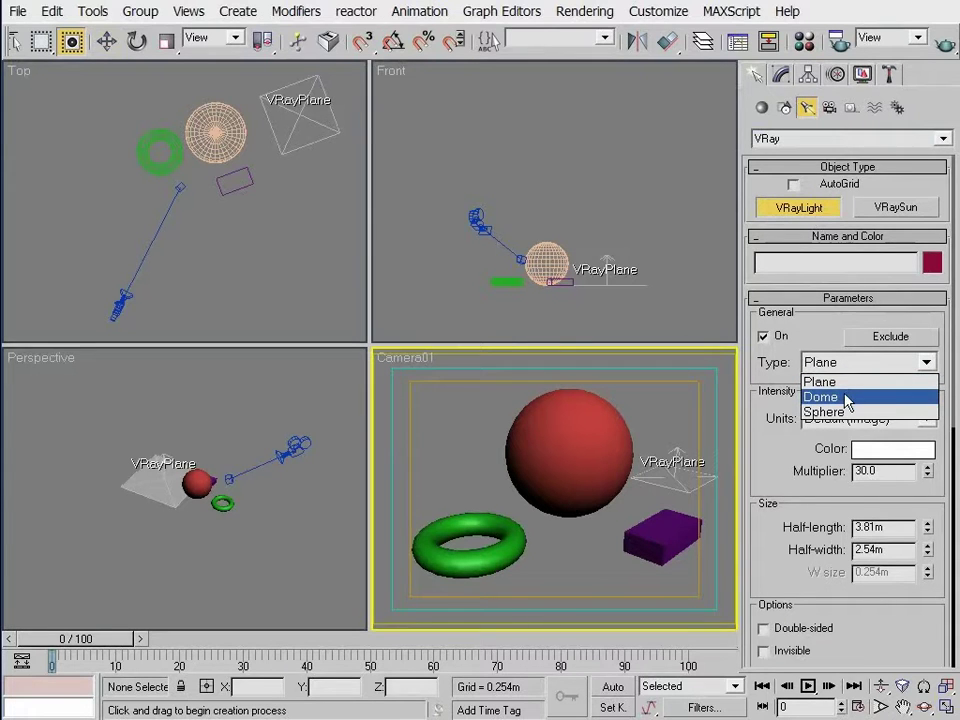
{"action": "left_click", "coordinate": [847, 397]}
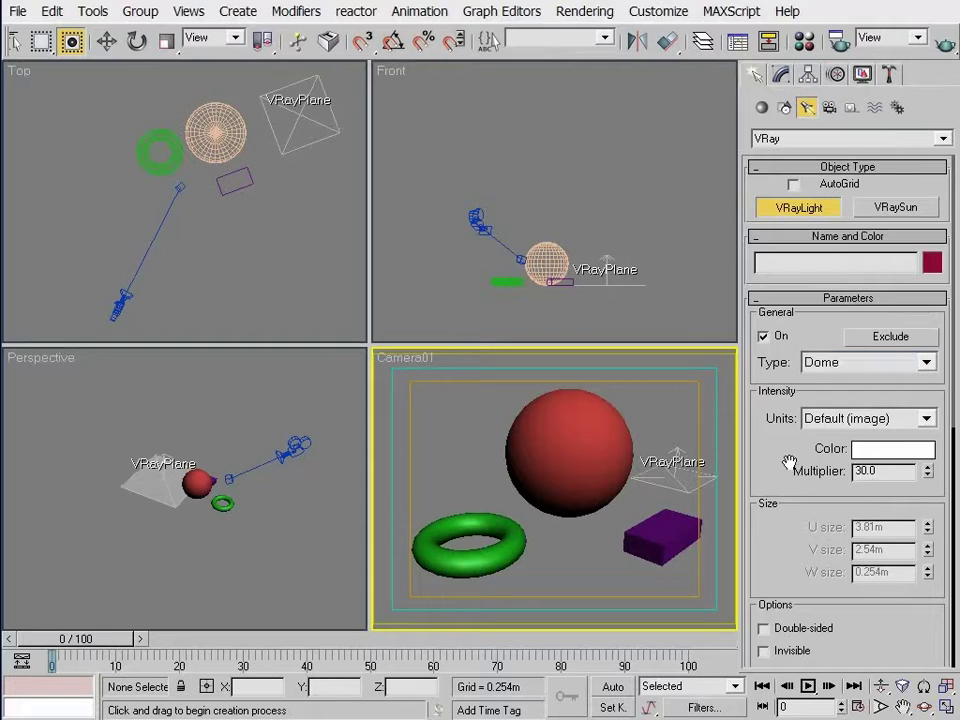
{"action": "left_click_drag", "start_coordinate": [916, 470], "coordinate": [832, 473]}
- Set the light multiplier to 1 and place the dome light in the Camera01 viewport
{"action": "type", "text": "1"}
{"action": "key", "text": "Return"}
{"action": "left_click", "coordinate": [568, 556]}
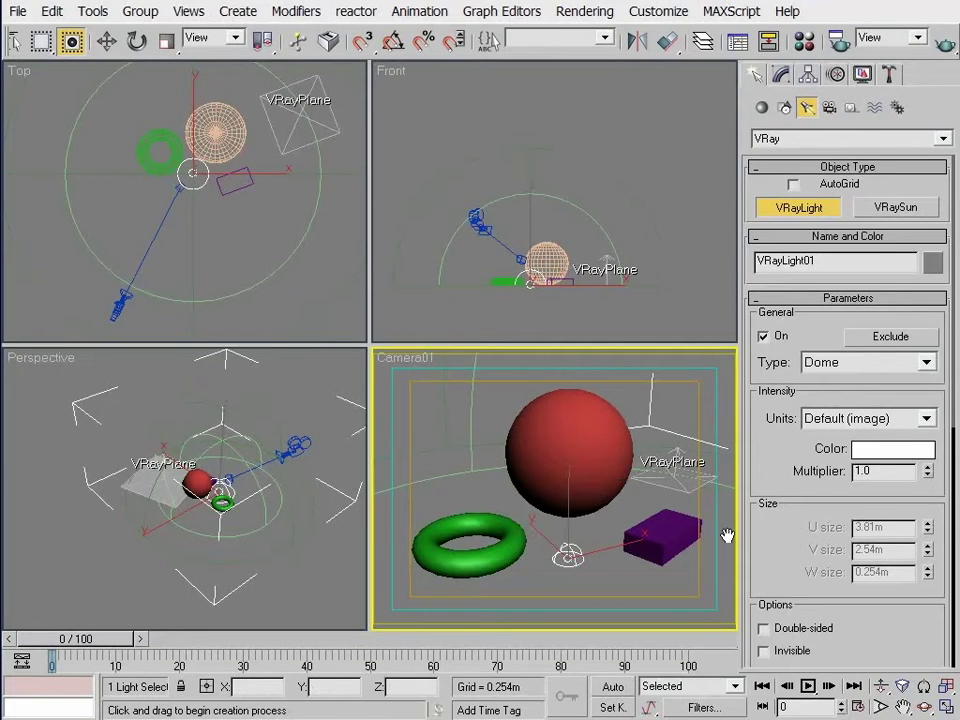
{"action": "scroll", "coordinate": [776, 283], "scroll_direction": "down", "scroll_amount": 5}
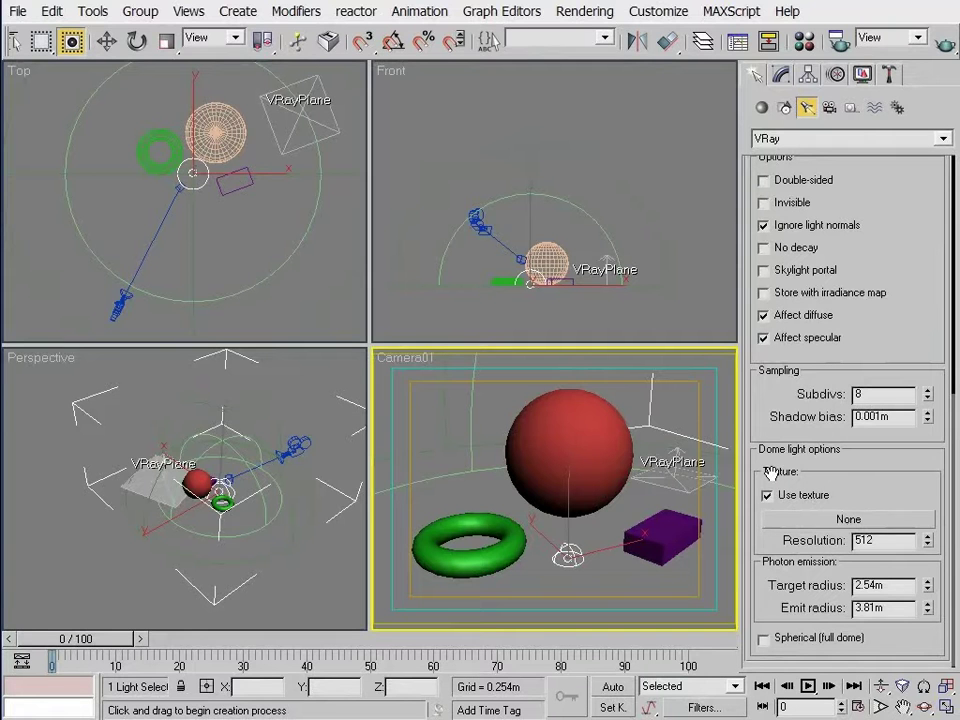
- Browse the dome texture maps, including VRayHDRI, but cancel without assigning one
{"action": "left_click", "coordinate": [829, 522]}
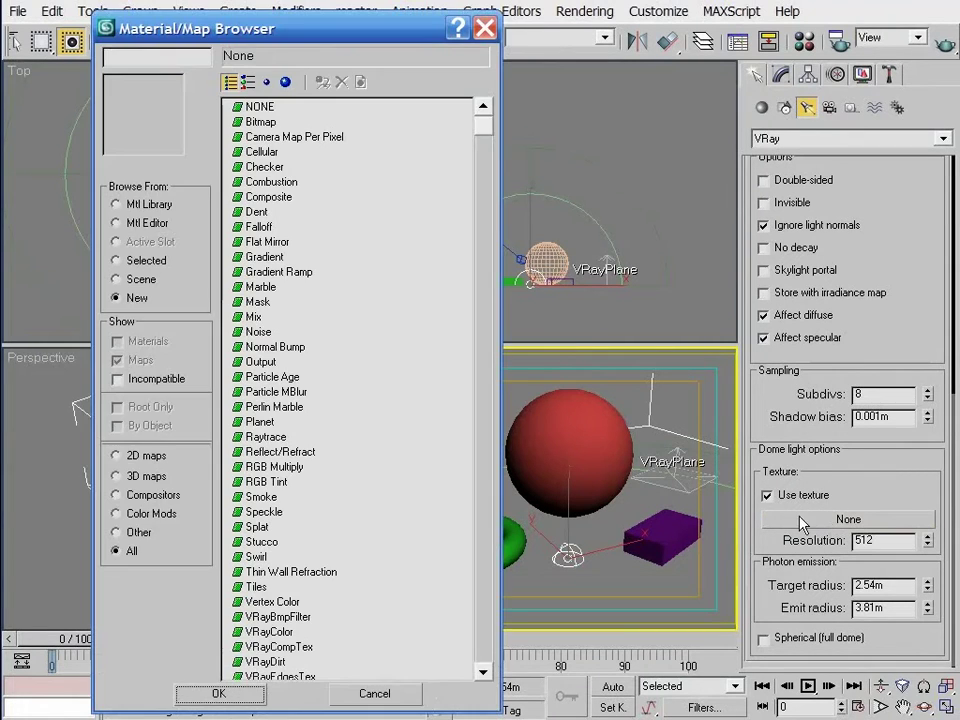
{"action": "left_click", "coordinate": [484, 676]}
{"action": "left_click", "coordinate": [484, 676]}
{"action": "left_click", "coordinate": [484, 676]}
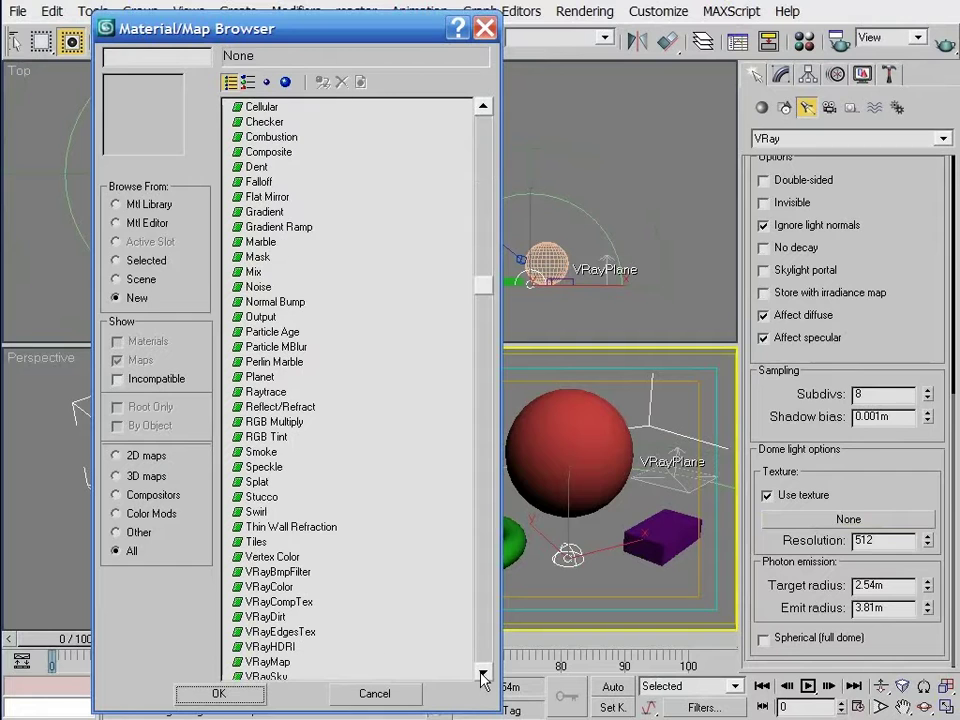
{"action": "left_click", "coordinate": [285, 647]}
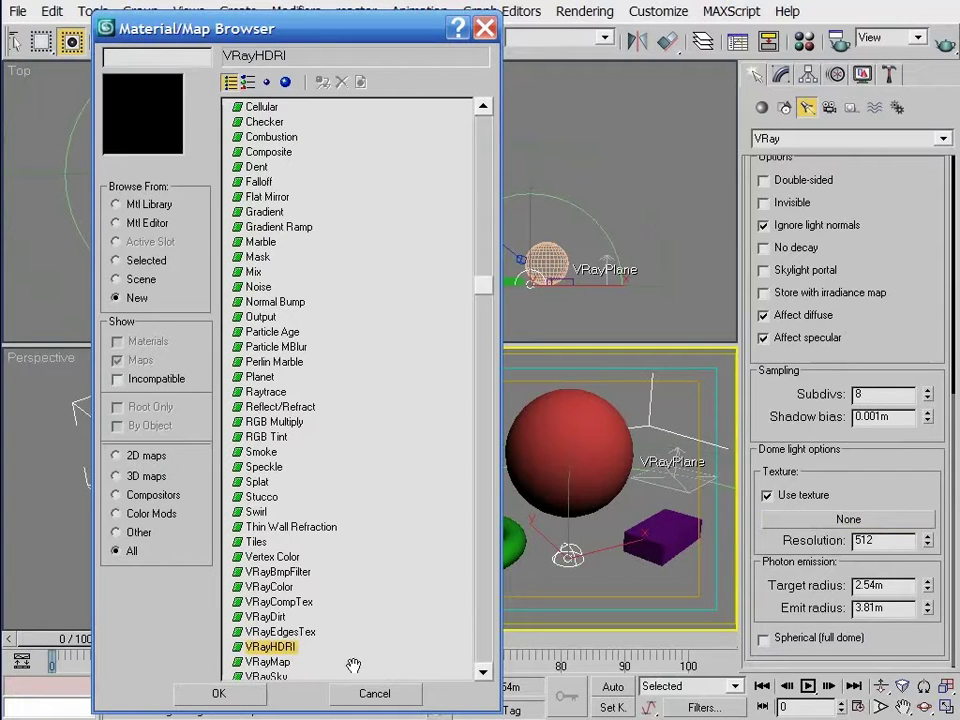
{"action": "left_click", "coordinate": [375, 692]}
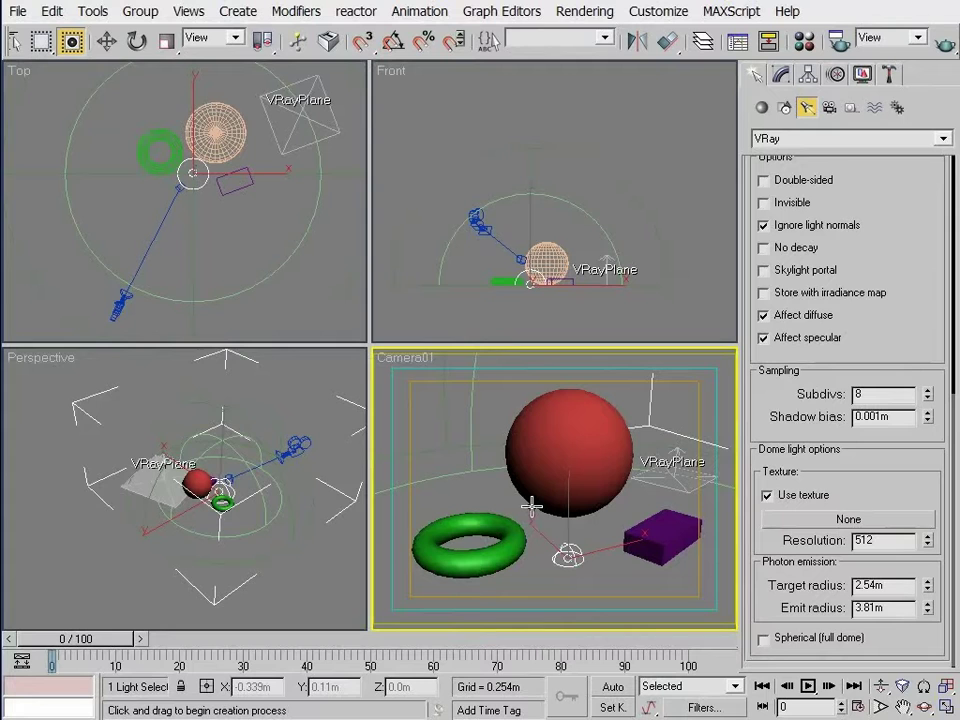
- Undo and recreate the dome light until it sits centred in the Top viewport
{"action": "key", "text": "ctrl+z"}
{"action": "left_click", "coordinate": [227, 236]}
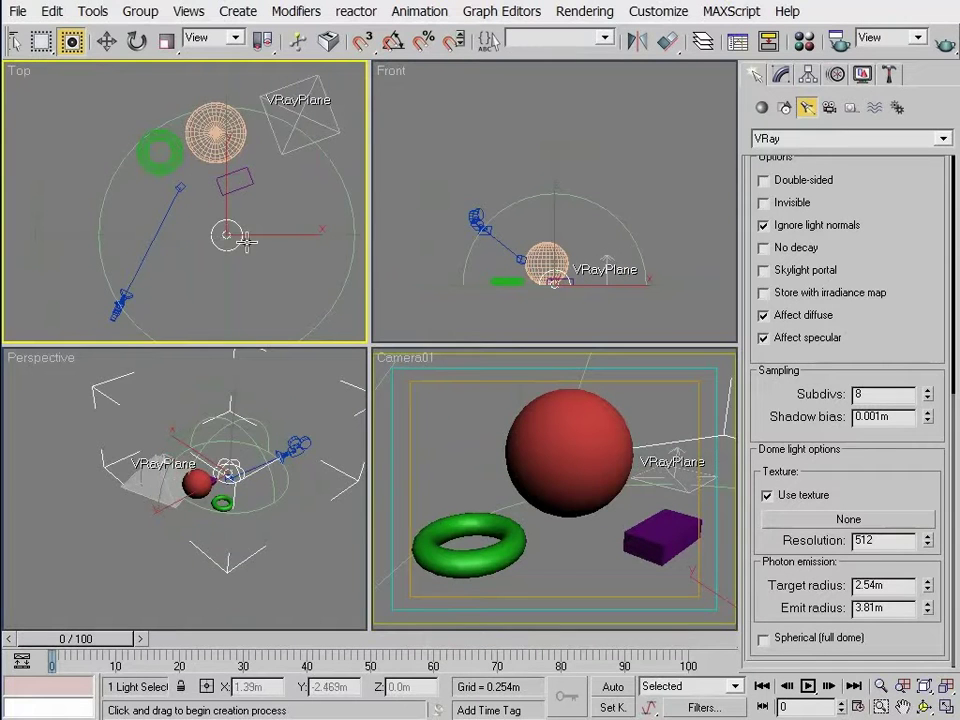
{"action": "key", "text": "ctrl+z"}
{"action": "left_click", "coordinate": [541, 162]}
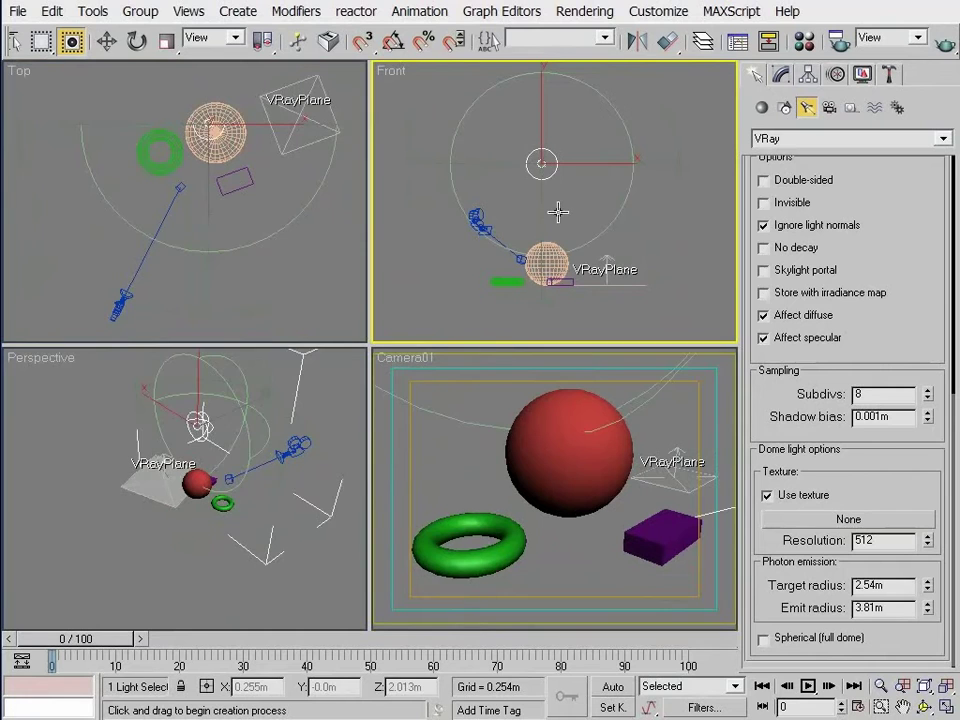
{"action": "key", "text": "ctrl+z"}
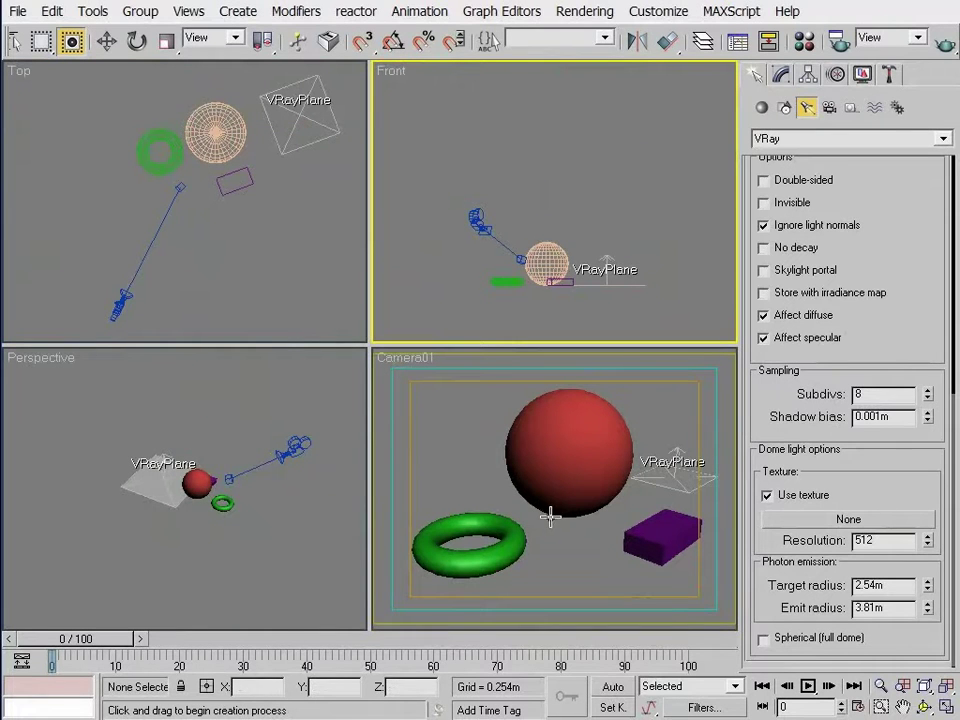
{"action": "left_click", "coordinate": [209, 228]}
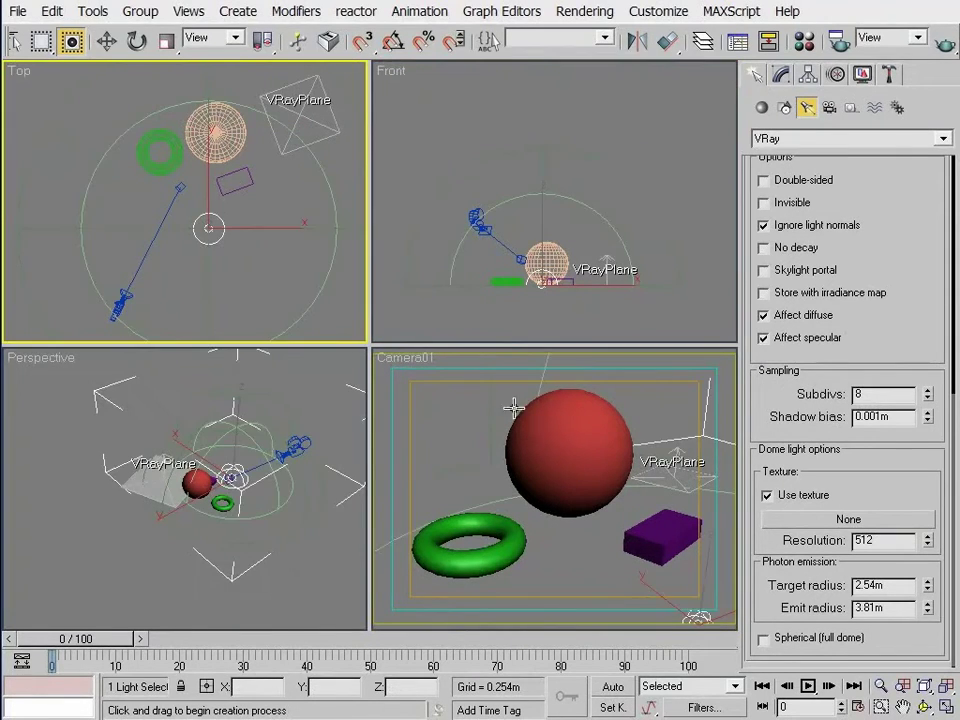
{"action": "right_click", "coordinate": [632, 536]}
- Move the dome light up to about 3.594m above the sphere, torus and box
{"action": "key", "text": "w"}
{"action": "left_click_drag", "start_coordinate": [694, 609], "coordinate": [541, 109]}
{"action": "right_click", "coordinate": [565, 157]}
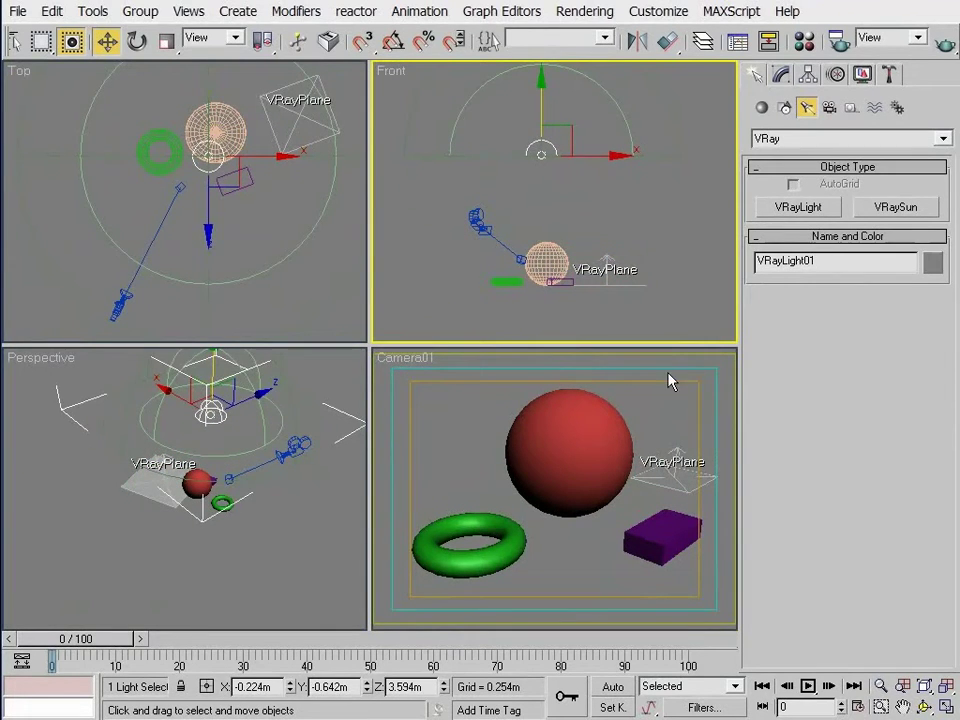
{"action": "right_click", "coordinate": [671, 405]}
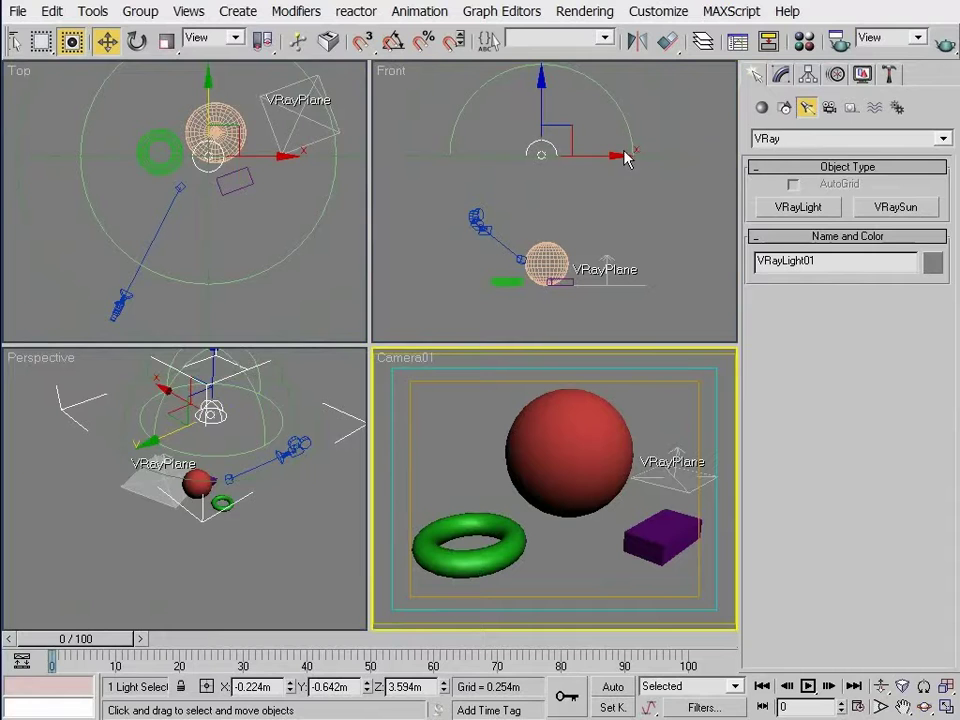
{"action": "left_click_drag", "start_coordinate": [268, 193], "coordinate": [257, 219]}
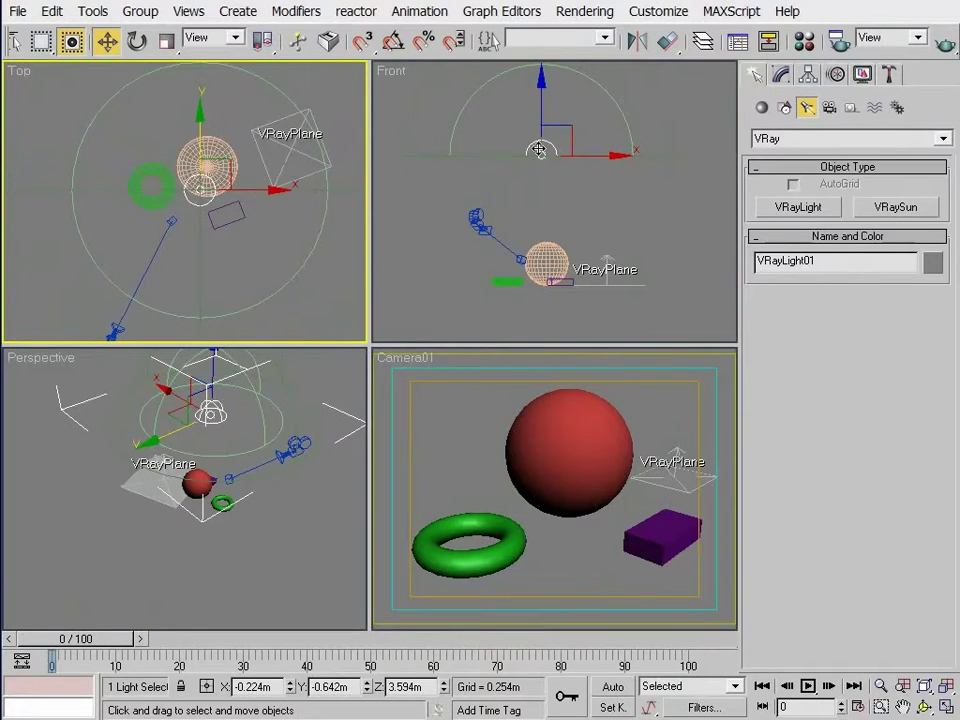
{"action": "right_click", "coordinate": [664, 435]}
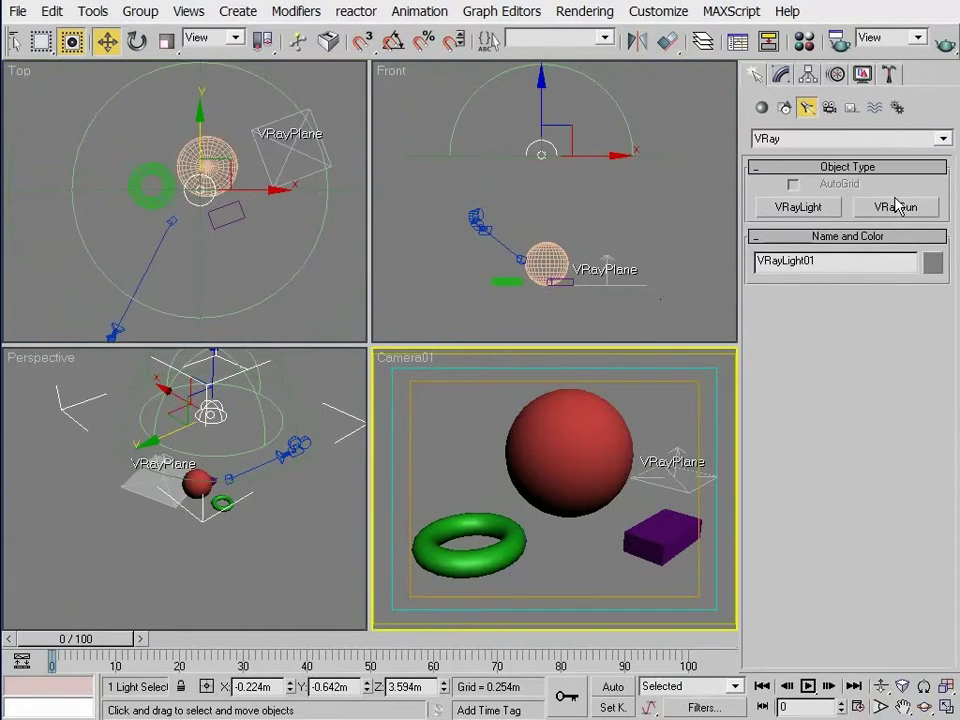
- Quick Render Camera01 to check the lighting, then rotate the dome light in the Front viewport
{"action": "left_click", "coordinate": [946, 44]}
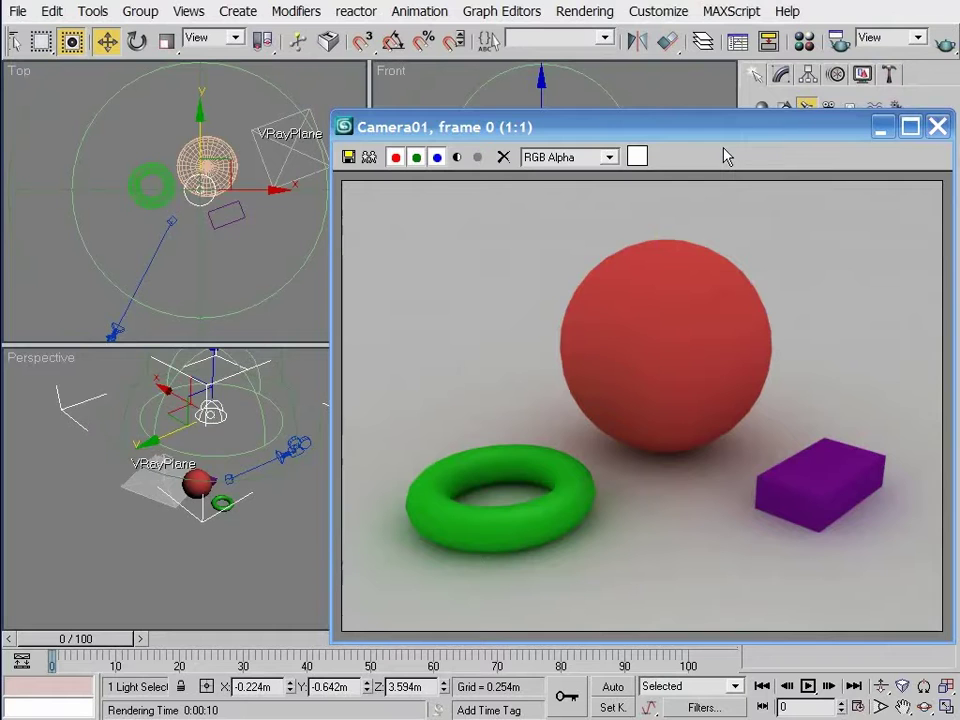
{"action": "left_click", "coordinate": [937, 126]}
{"action": "right_click", "coordinate": [583, 146]}
{"action": "right_click", "coordinate": [611, 146]}
{"action": "left_click", "coordinate": [642, 195]}
{"action": "left_click_drag", "start_coordinate": [597, 132], "coordinate": [631, 231]}
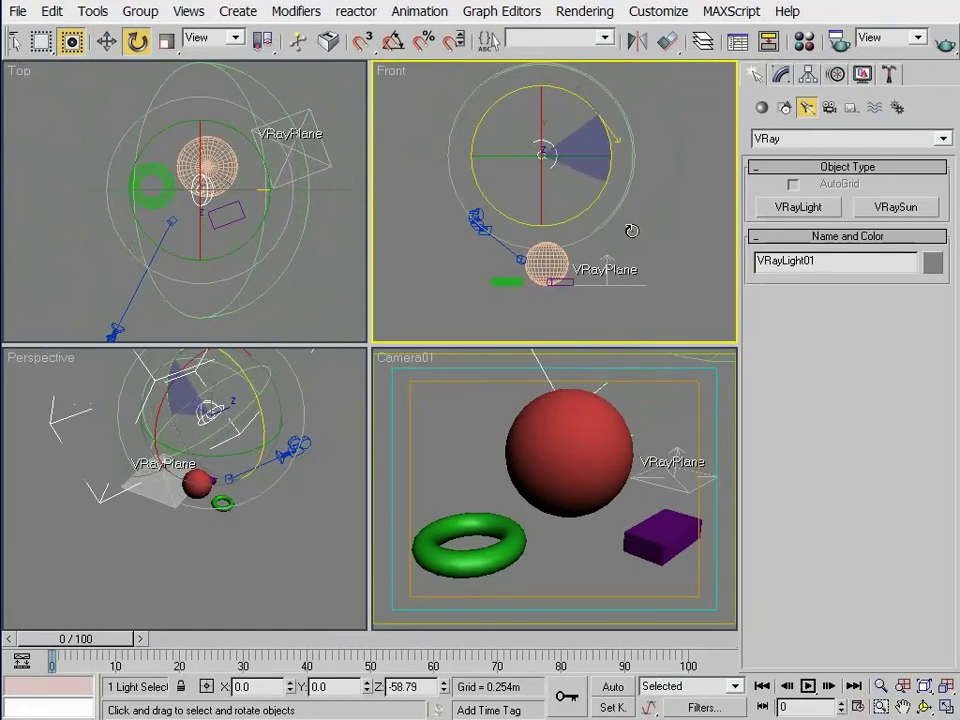
{"action": "right_click", "coordinate": [677, 398]}
- Re-render the camera view and tilt the dome light further in the Front viewport
{"action": "left_click", "coordinate": [944, 42]}
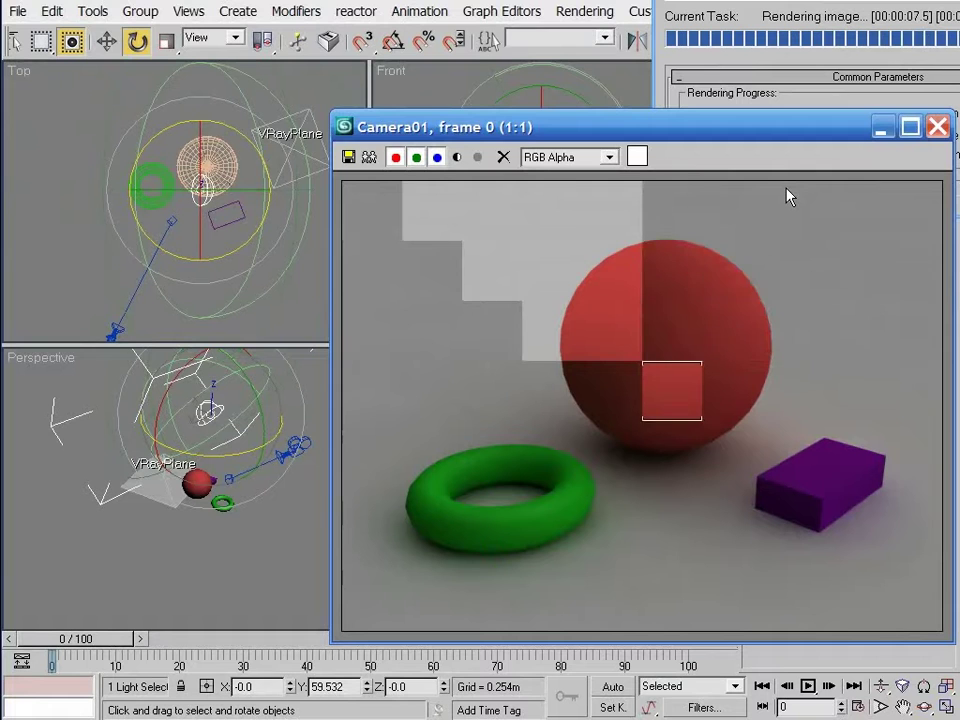
{"action": "left_click", "coordinate": [937, 126]}
{"action": "left_click", "coordinate": [616, 130]}
{"action": "left_click_drag", "start_coordinate": [614, 137], "coordinate": [623, 215]}
- Quick-render Camera01 with the tilted dome light and close the dark render
{"action": "right_click", "coordinate": [680, 385]}
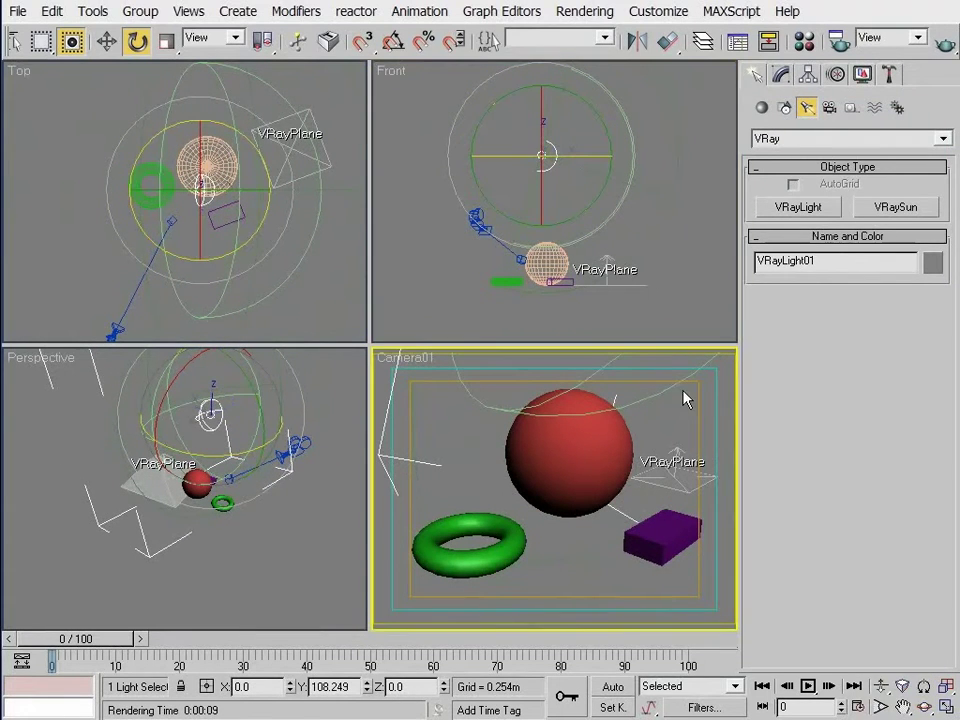
{"action": "left_click", "coordinate": [944, 44]}
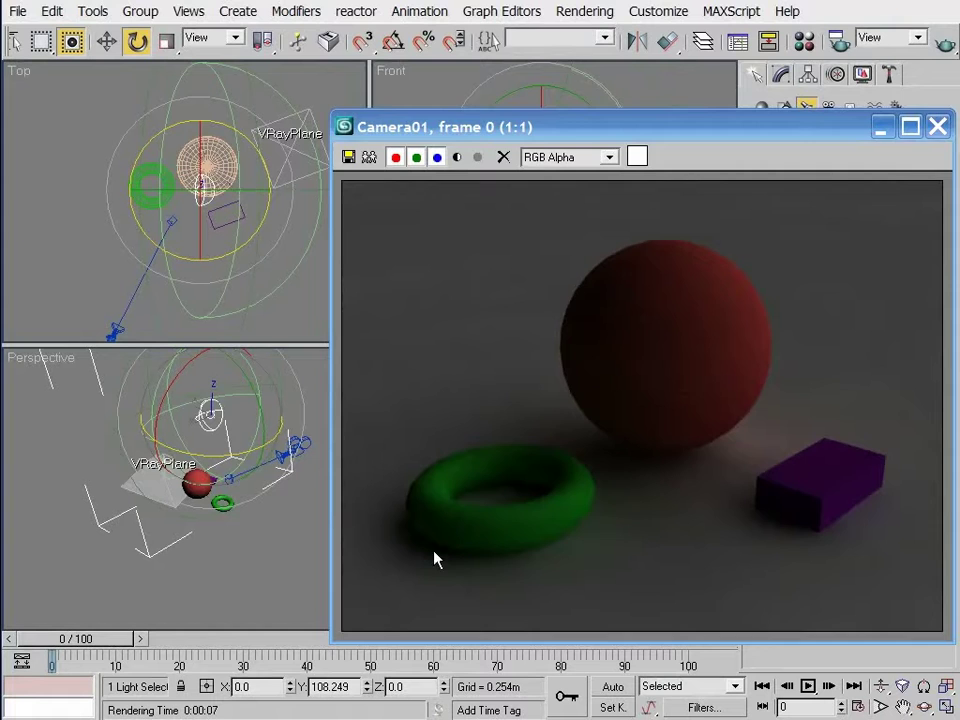
{"action": "left_click", "coordinate": [880, 126]}
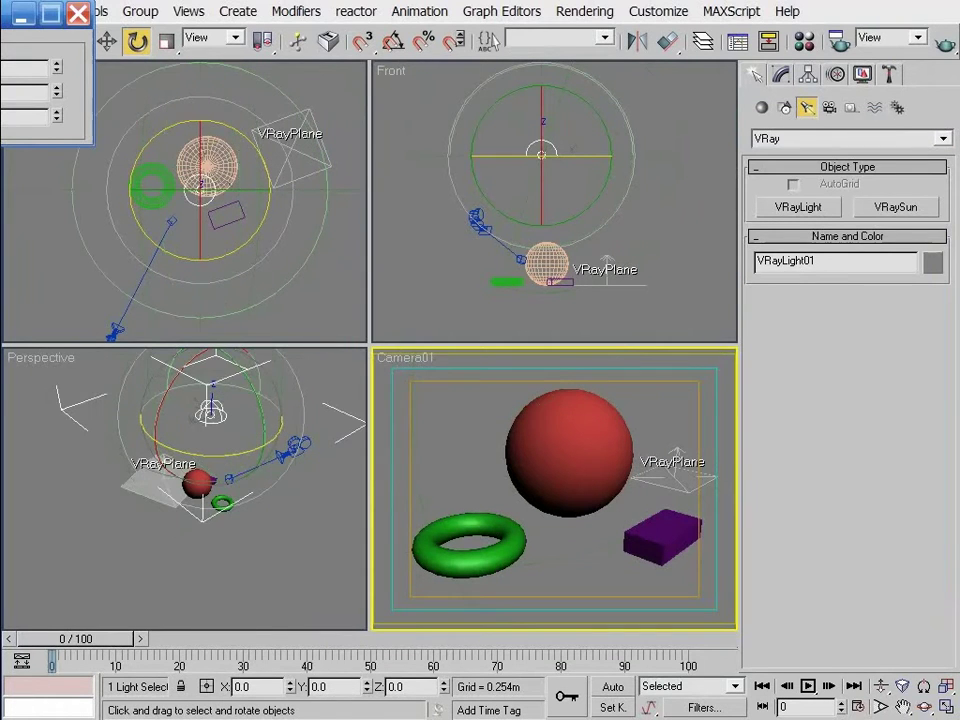
- Unhide all objects, re-render Camera01 with the upright dome light, and close the render
{"action": "left_click", "coordinate": [76, 12]}
{"action": "right_click", "coordinate": [586, 434]}
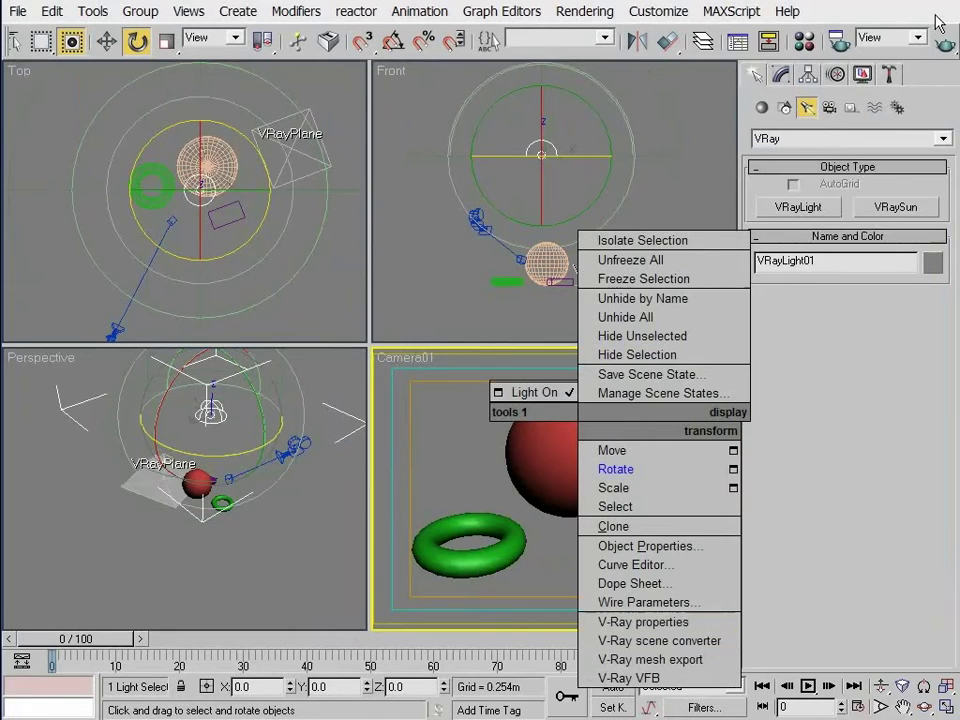
{"action": "left_click", "coordinate": [625, 317]}
{"action": "left_click", "coordinate": [944, 44]}
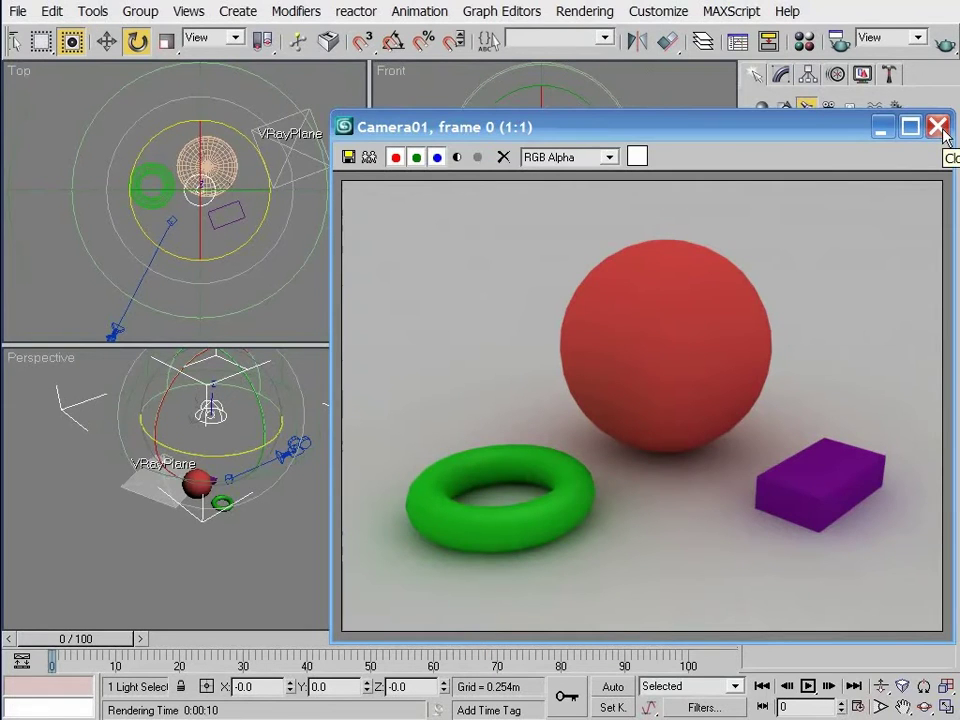
{"action": "left_click", "coordinate": [940, 128]}
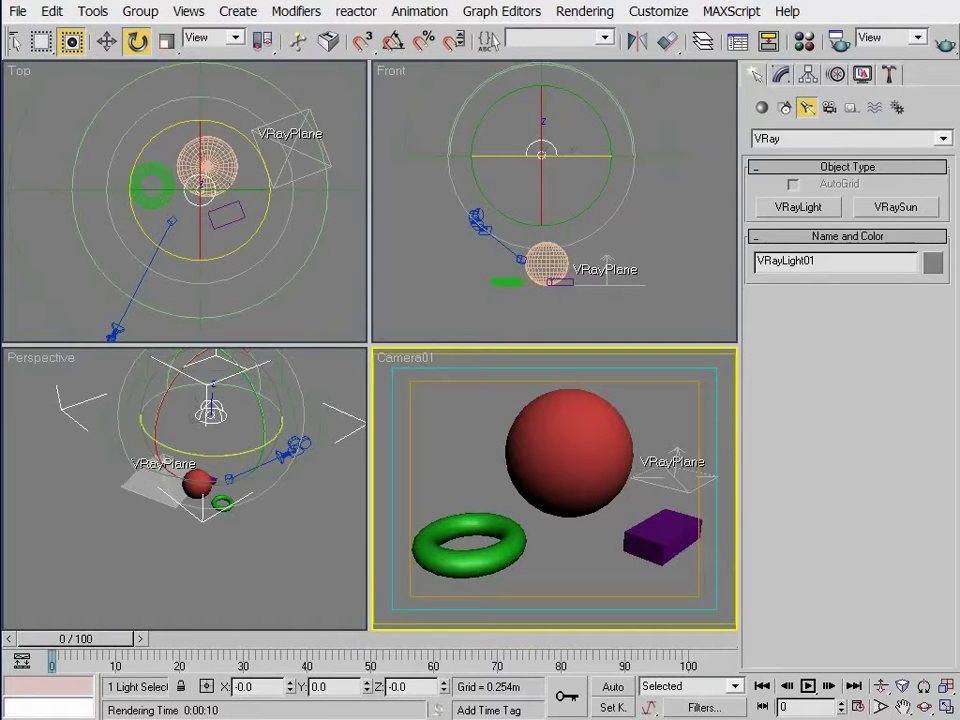
- Maximize the Perspective view and orbit around the scene and VRayLight01
{"action": "left_click_drag", "start_coordinate": [261, 508], "coordinate": [351, 567]}
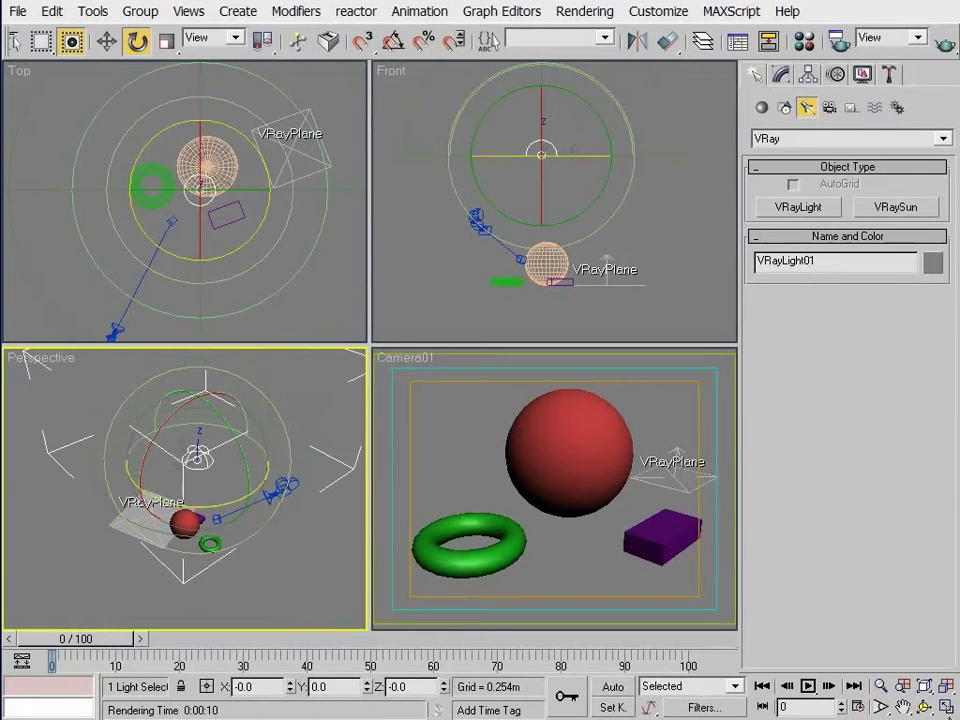
{"action": "key", "text": "ctrl+r"}
{"action": "left_click_drag", "start_coordinate": [185, 362], "coordinate": [200, 420]}
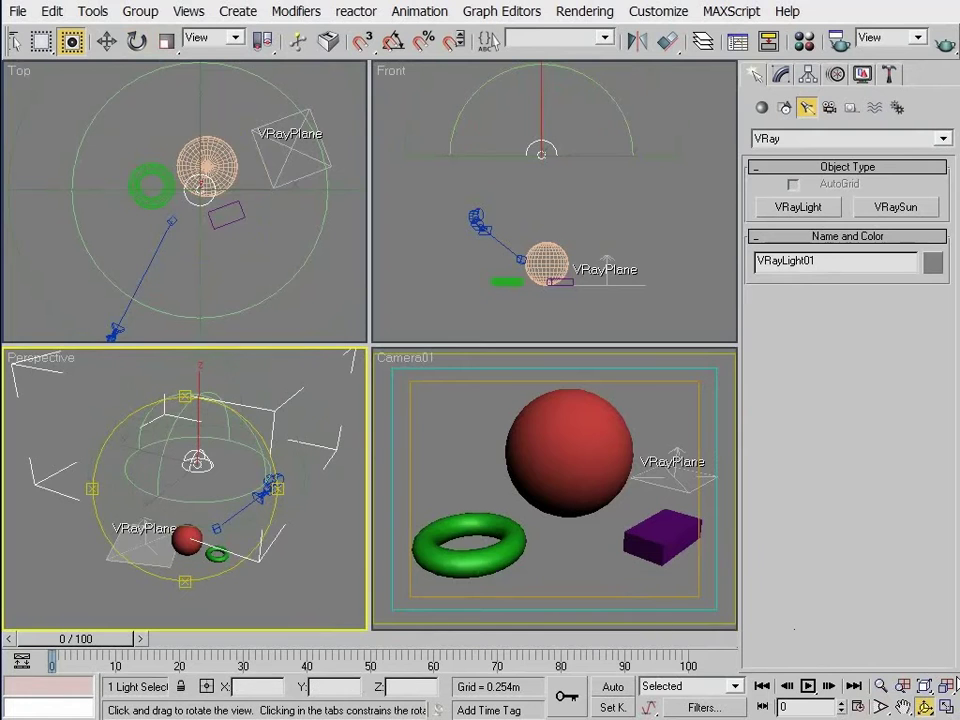
{"action": "key", "text": "alt+w"}
{"action": "mouse_move", "coordinate": [349, 369]}
{"action": "left_mouse_down"}
{"action": "mouse_move", "coordinate": [369, 336]}
{"action": "mouse_move", "coordinate": [405, 318]}
{"action": "mouse_move", "coordinate": [527, 326]}
{"action": "mouse_move", "coordinate": [529, 358]}
{"action": "mouse_move", "coordinate": [339, 306]}
{"action": "mouse_move", "coordinate": [420, 302]}
{"action": "left_mouse_up"}
{"action": "right_click", "coordinate": [420, 298]}
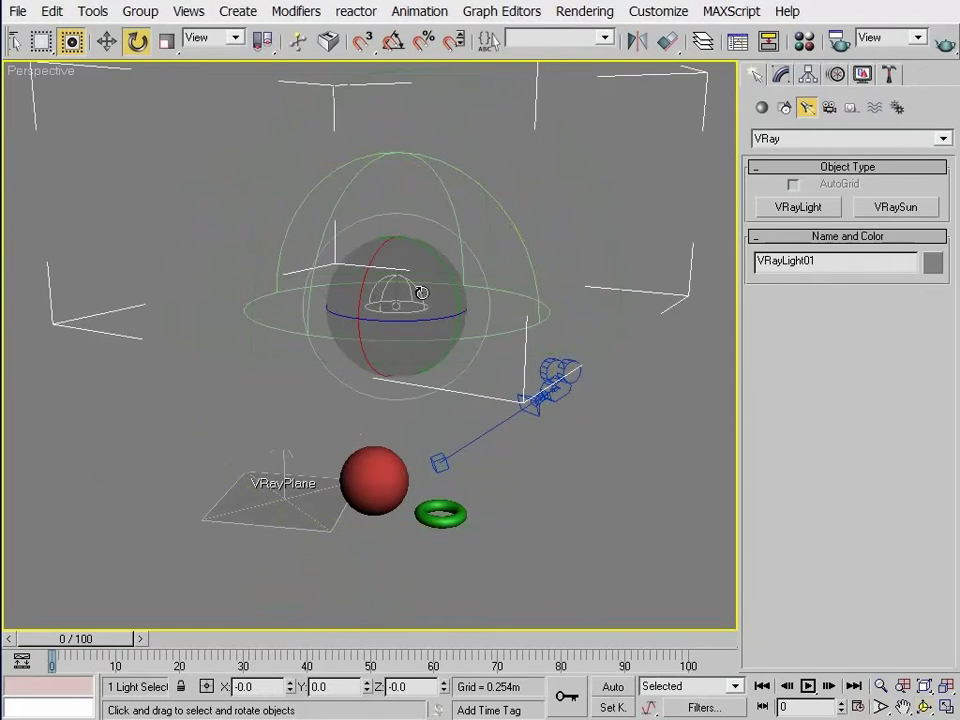
- Delete VRayLight01, with its test tilt undone, and restore the four-viewport layout
{"action": "left_click_drag", "start_coordinate": [363, 273], "coordinate": [431, 375]}
{"action": "mouse_move", "coordinate": [429, 328]}
{"action": "left_mouse_down"}
{"action": "mouse_move", "coordinate": [326, 317]}
{"action": "mouse_move", "coordinate": [266, 328]}
{"action": "left_mouse_up"}
{"action": "key", "text": "ctrl+z"}
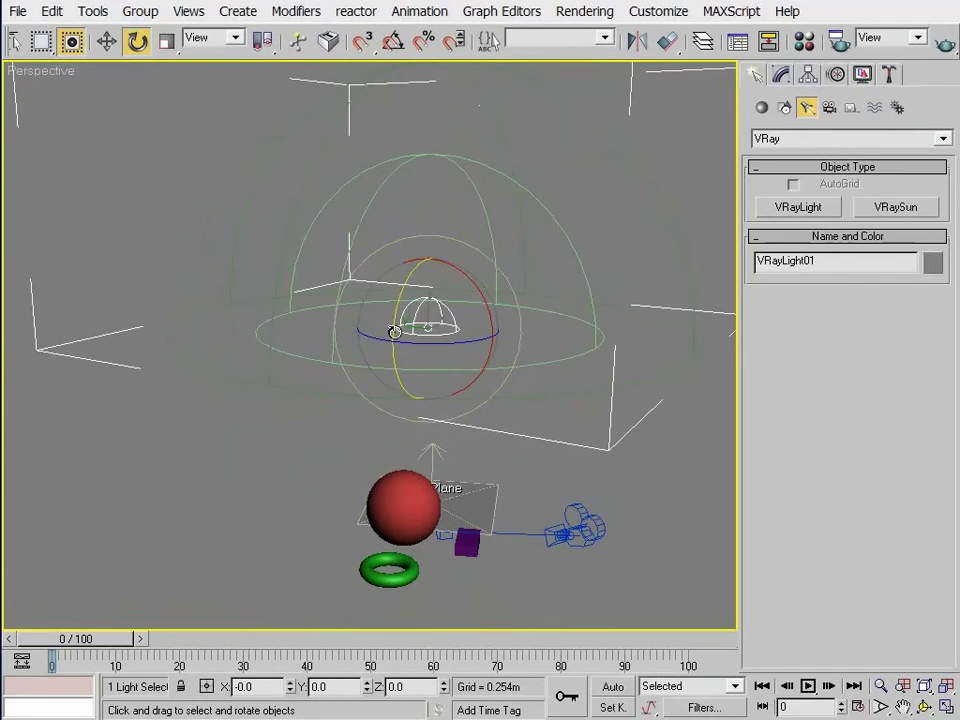
{"action": "key", "text": "Delete"}
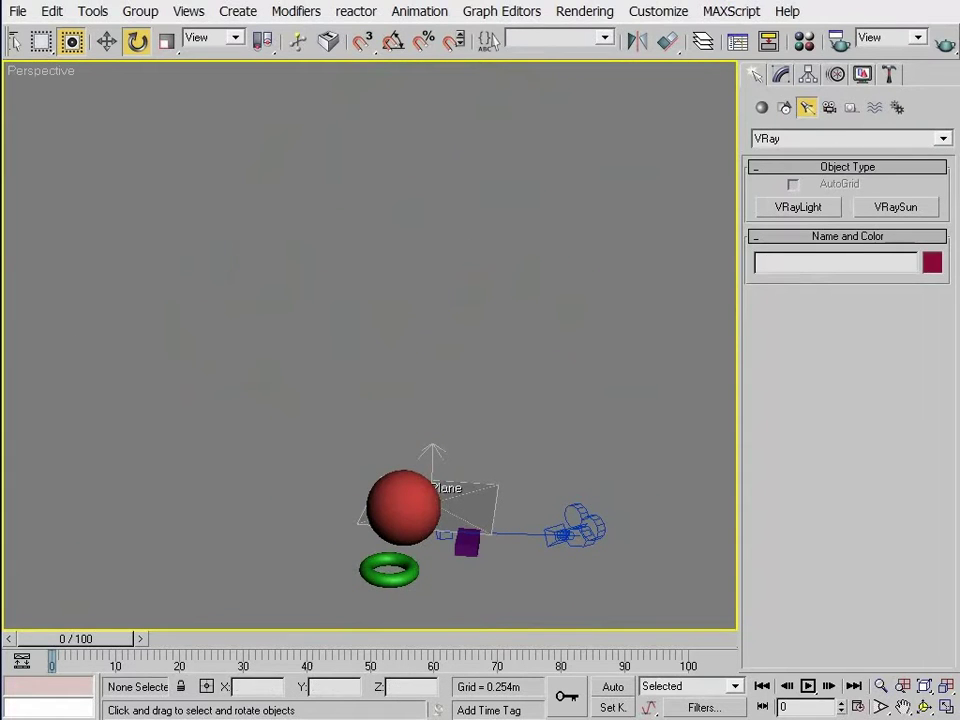
{"action": "key", "text": "alt+w"}
- Create a new VRayLight in the Top view and raise it above the objects
{"action": "left_click", "coordinate": [805, 210]}
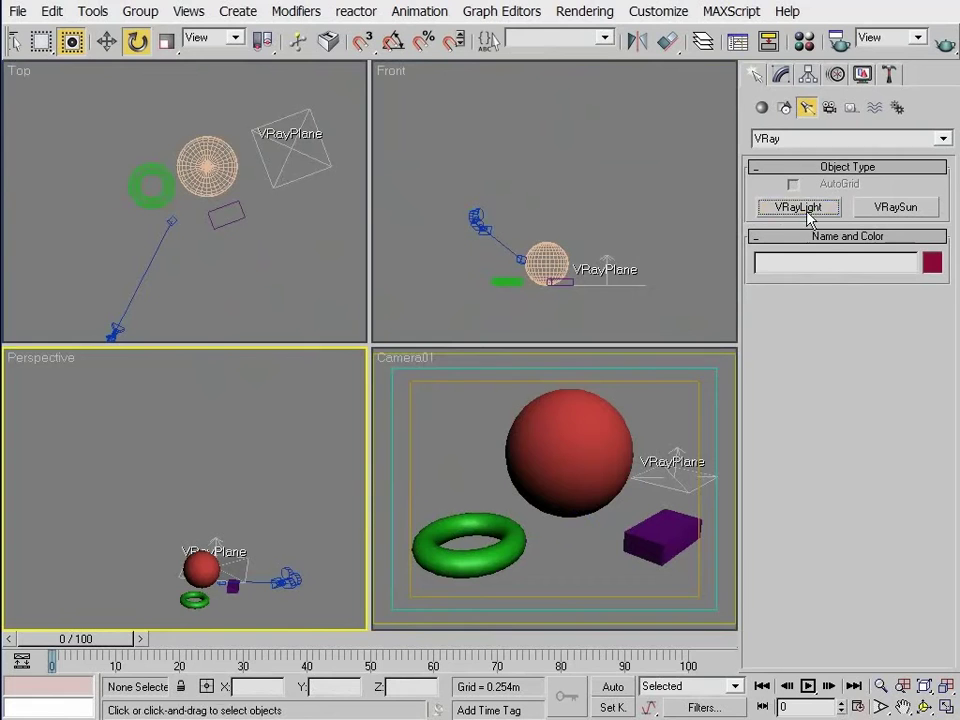
{"action": "left_click", "coordinate": [195, 192]}
{"action": "right_click", "coordinate": [596, 461]}
{"action": "key", "text": "e"}
{"action": "right_click", "coordinate": [594, 486]}
{"action": "left_click", "coordinate": [634, 518]}
{"action": "left_click_drag", "start_coordinate": [578, 505], "coordinate": [575, 340]}
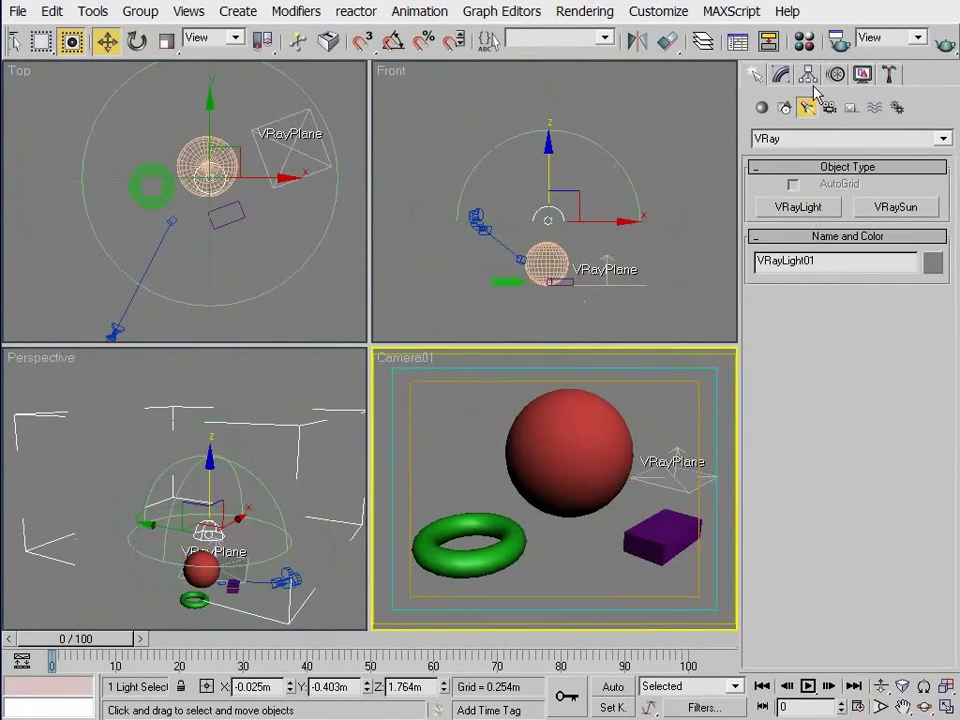
- Test-render Camera01, lift the dome light to 15.884m, and re-render
{"action": "left_click", "coordinate": [944, 42]}
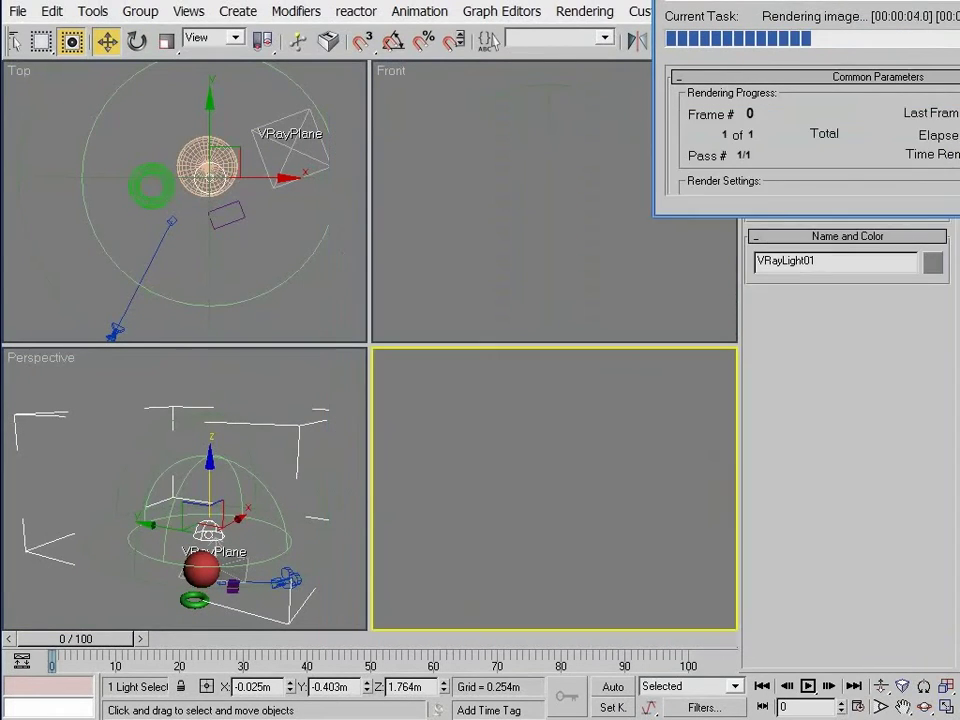
{"action": "scroll", "coordinate": [566, 199], "scroll_direction": "down", "scroll_amount": 4}
{"action": "left_click_drag", "start_coordinate": [566, 199], "coordinate": [566, 15]}
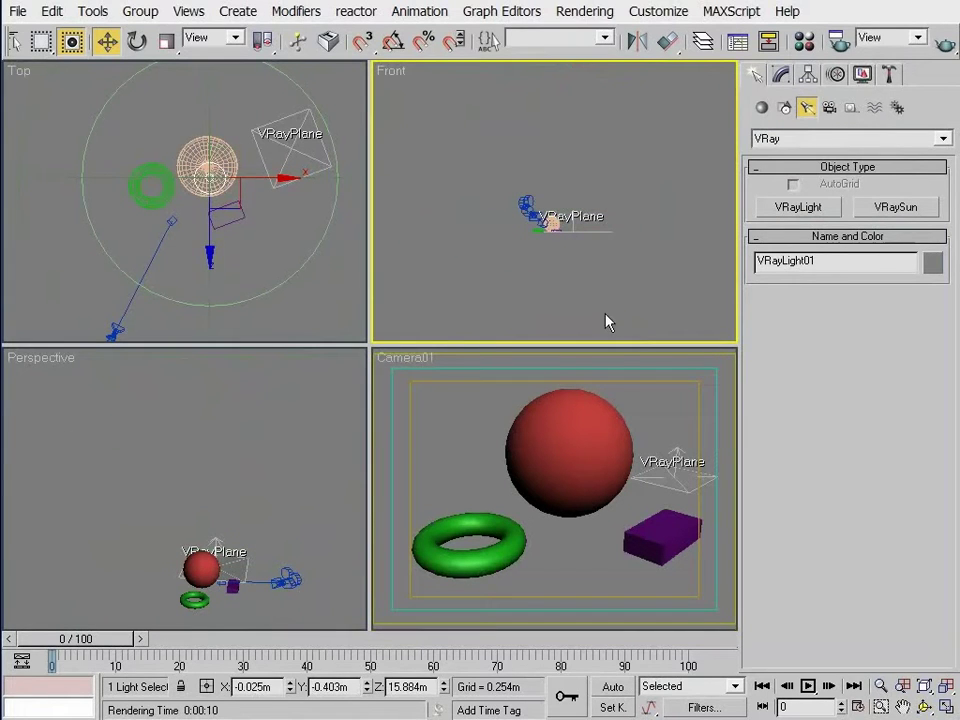
{"action": "right_click", "coordinate": [630, 383]}
{"action": "left_click", "coordinate": [944, 44]}
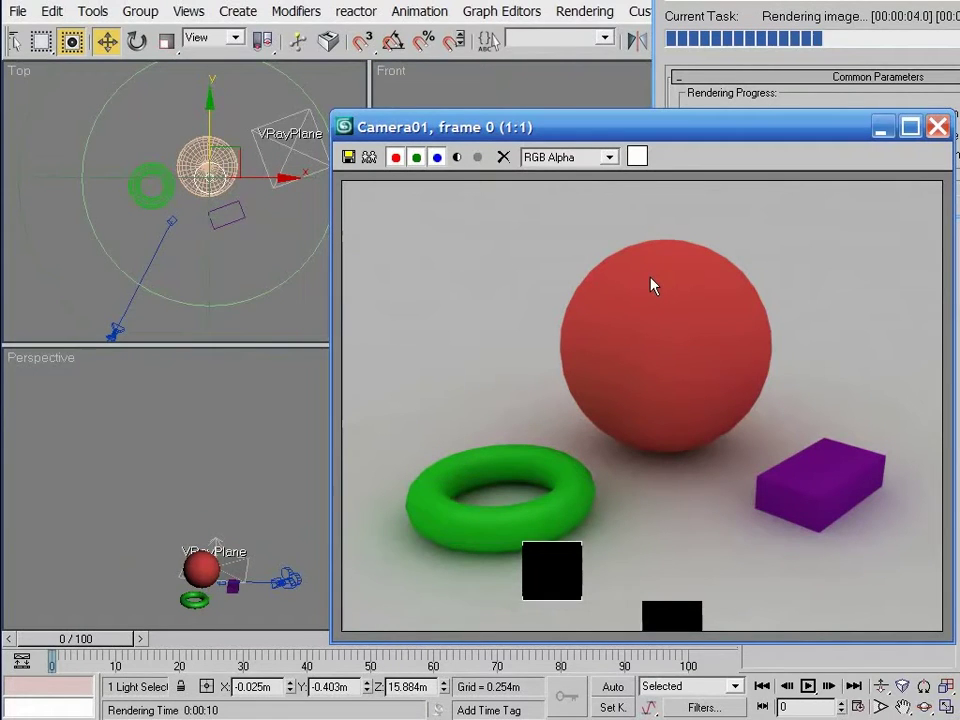
{"action": "left_click", "coordinate": [937, 126]}
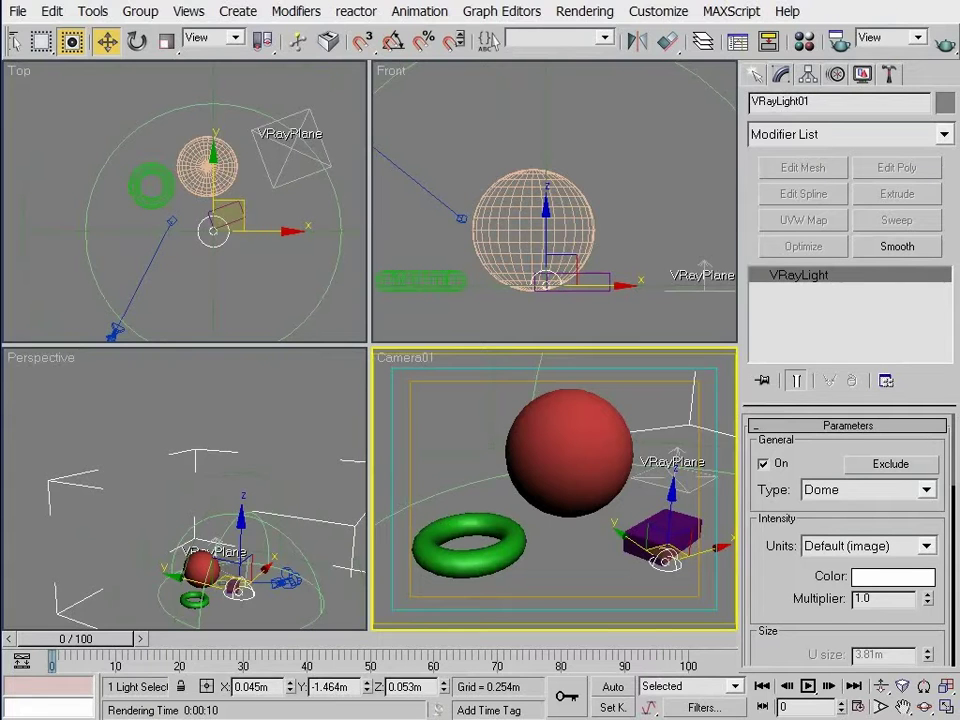
- Set the dome light's Multiplier to 1 and start choosing a dome texture
{"action": "left_click_drag", "start_coordinate": [872, 598], "coordinate": [800, 598]}
{"action": "type", "text": "3"}
{"action": "type", "text": "1"}
{"action": "key", "text": "Return"}
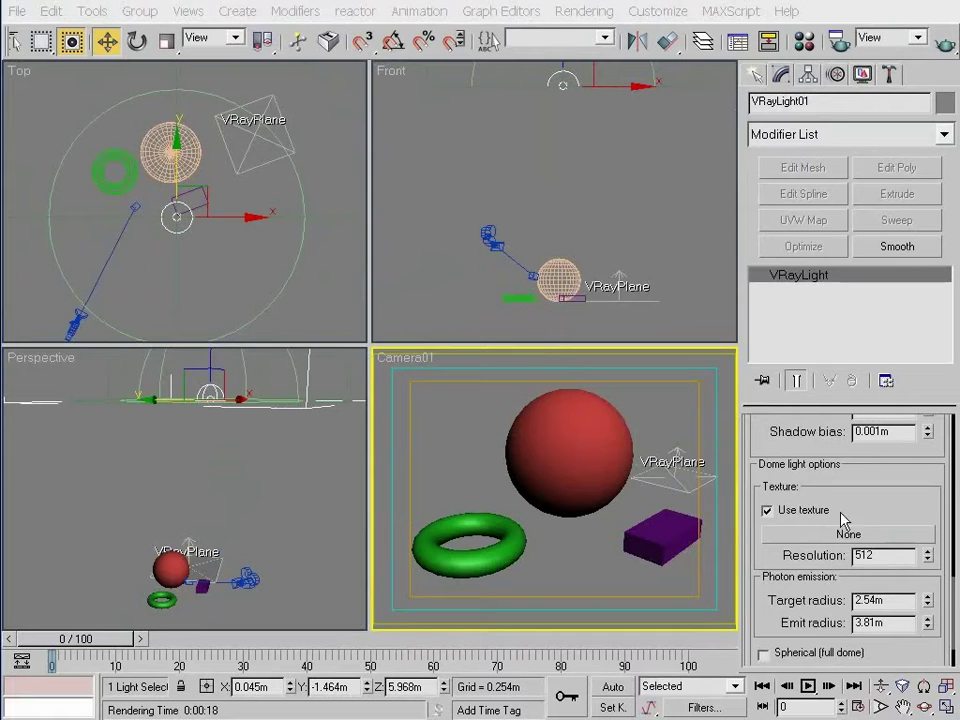
{"action": "left_click", "coordinate": [795, 537]}
- Assign a VRayHDRI dome texture and instance it into a Material Editor slot
{"action": "scroll", "coordinate": [370, 520], "scroll_direction": "down", "scroll_amount": 3}
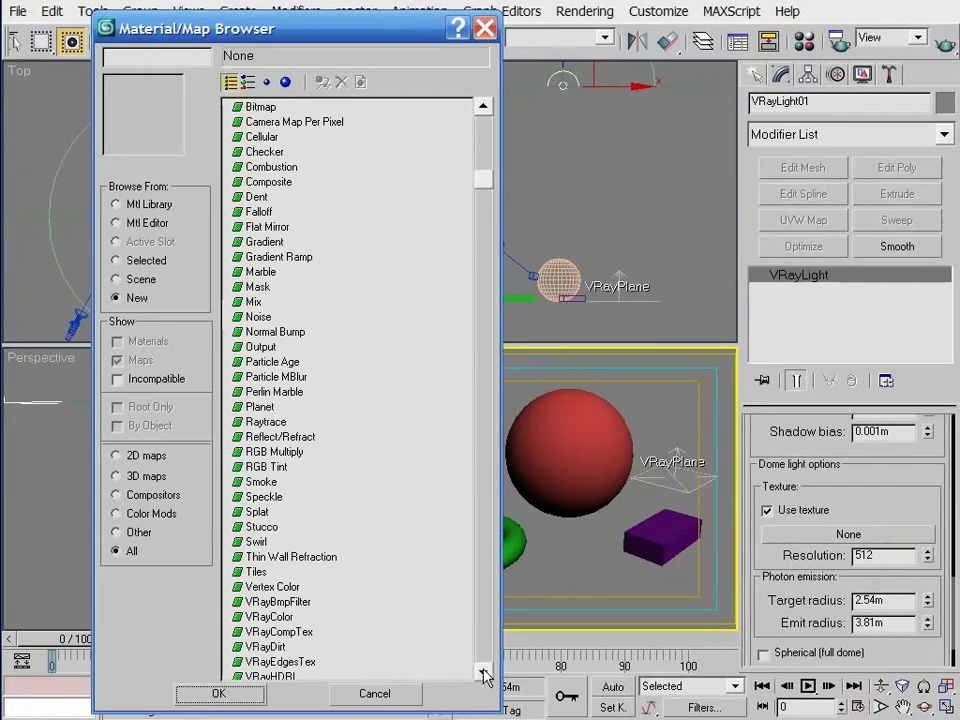
{"action": "left_click", "coordinate": [272, 647]}
{"action": "left_click", "coordinate": [244, 693]}
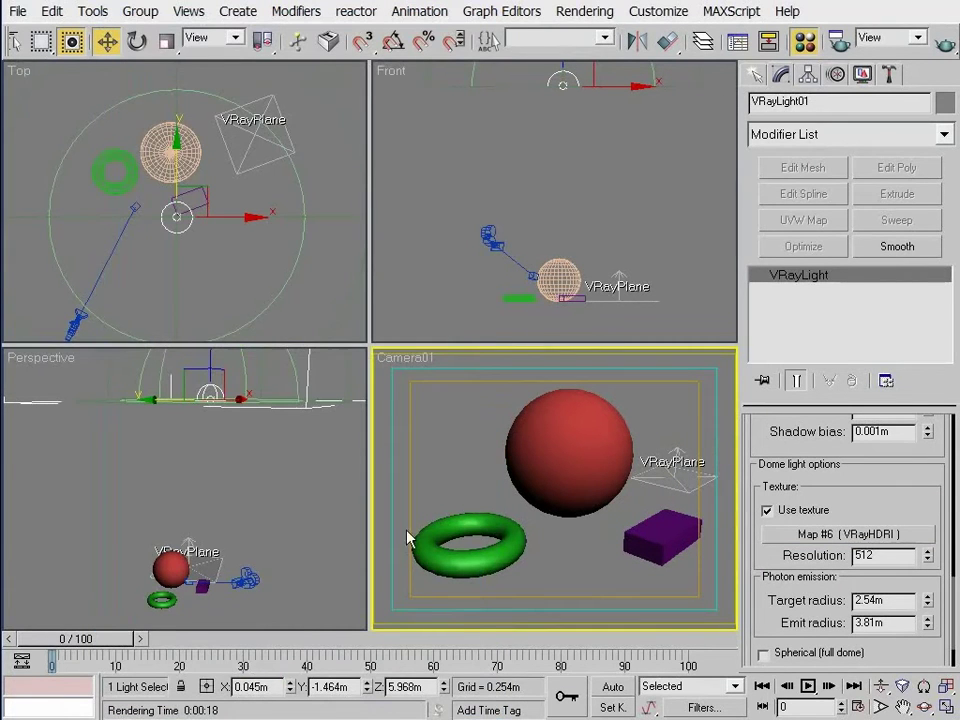
{"action": "key", "text": "m"}
{"action": "left_click_drag", "start_coordinate": [380, 48], "coordinate": [410, 50]}
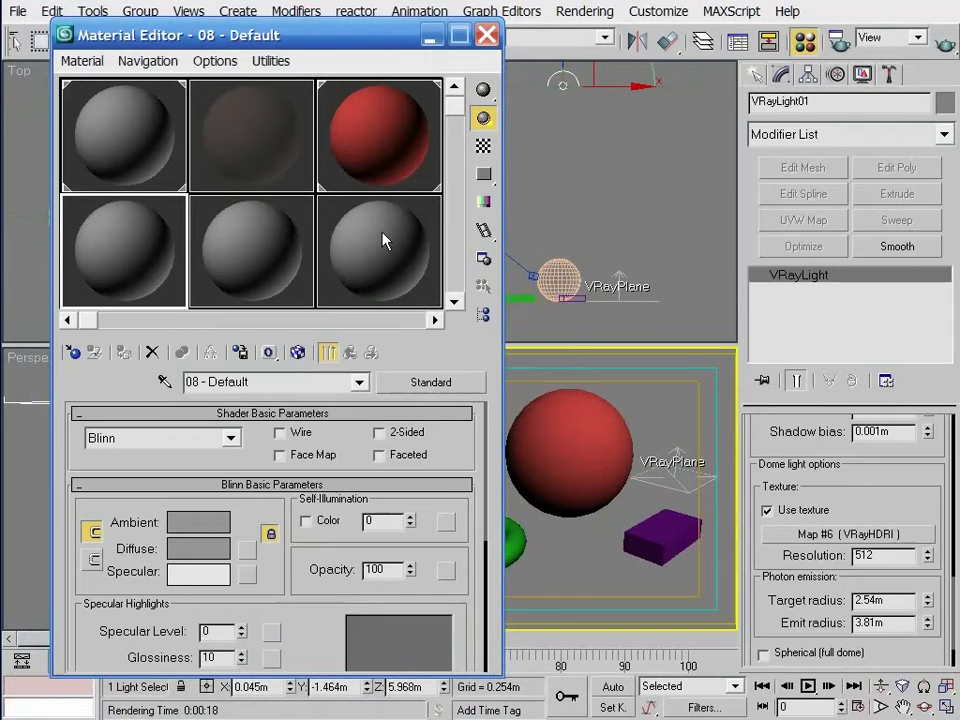
{"action": "left_click_drag", "start_coordinate": [834, 534], "coordinate": [170, 235]}
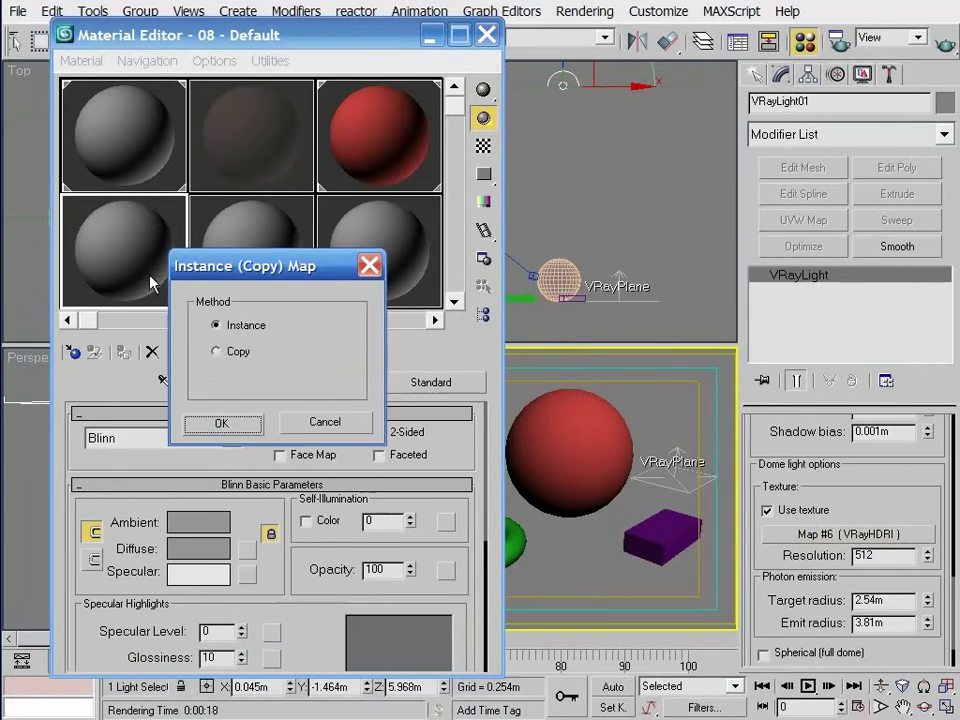
{"action": "left_click", "coordinate": [222, 424]}
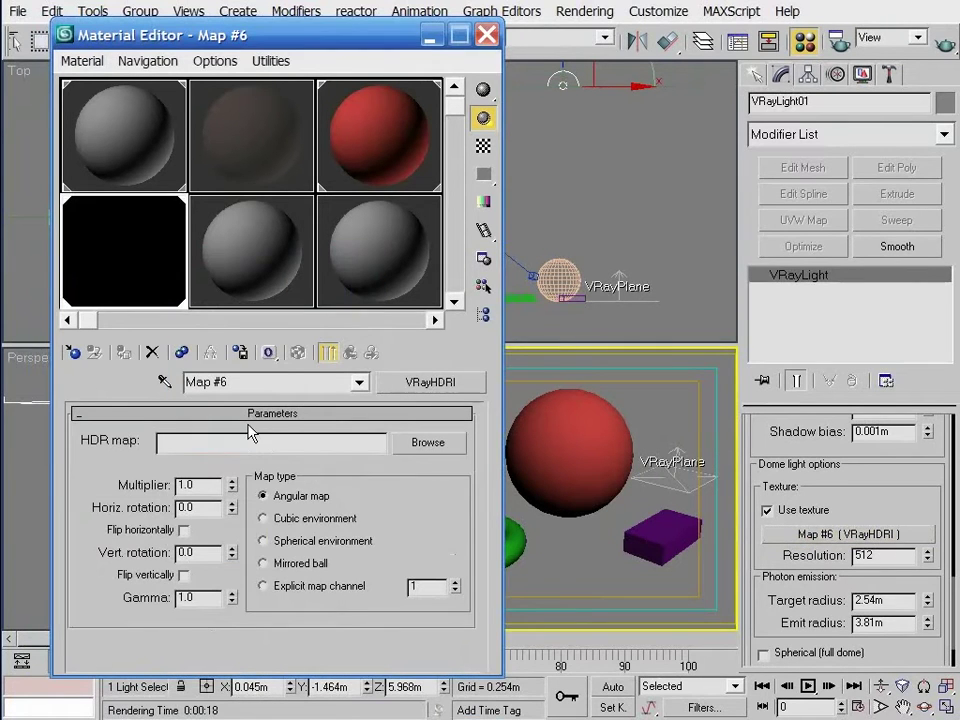
- Load sky0043.hdr as a Spherical environment map and render Camera01
{"action": "left_click", "coordinate": [410, 447]}
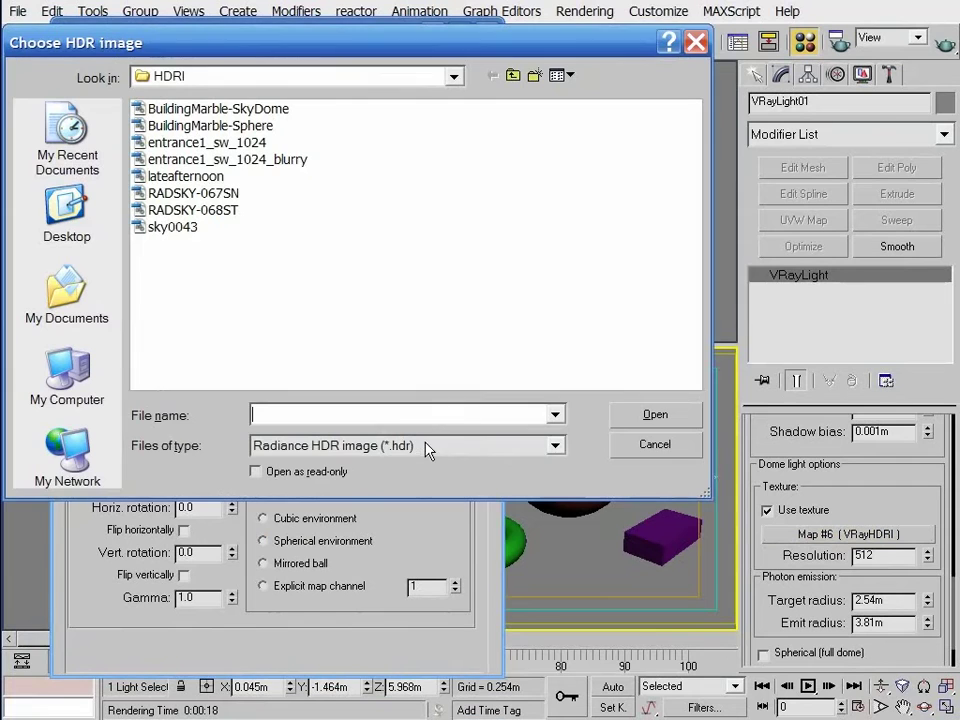
{"action": "left_click", "coordinate": [178, 228]}
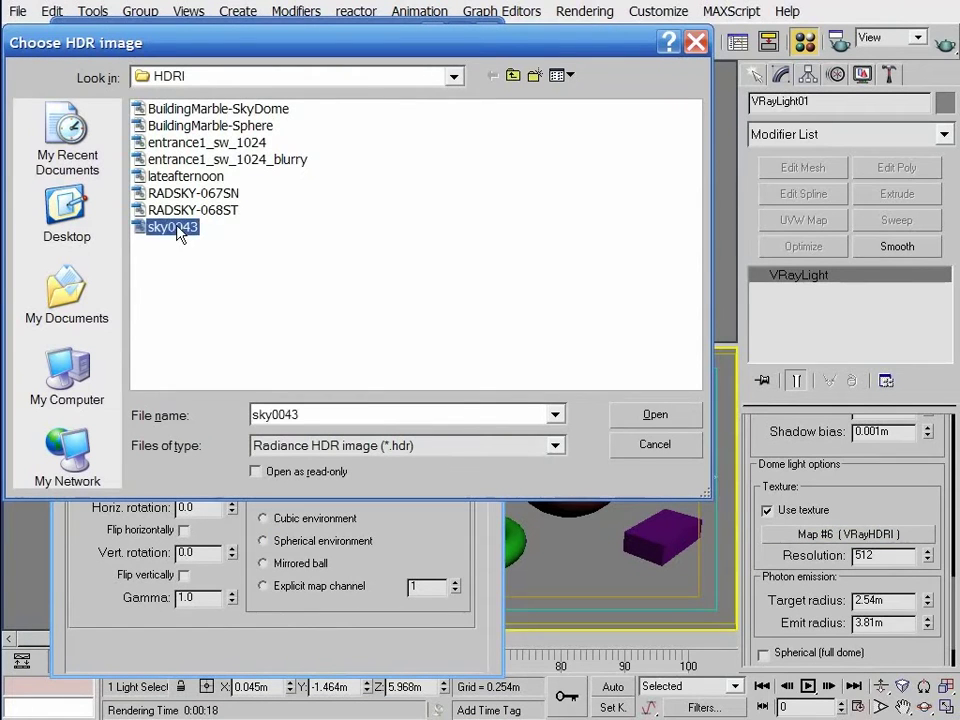
{"action": "left_click", "coordinate": [663, 415]}
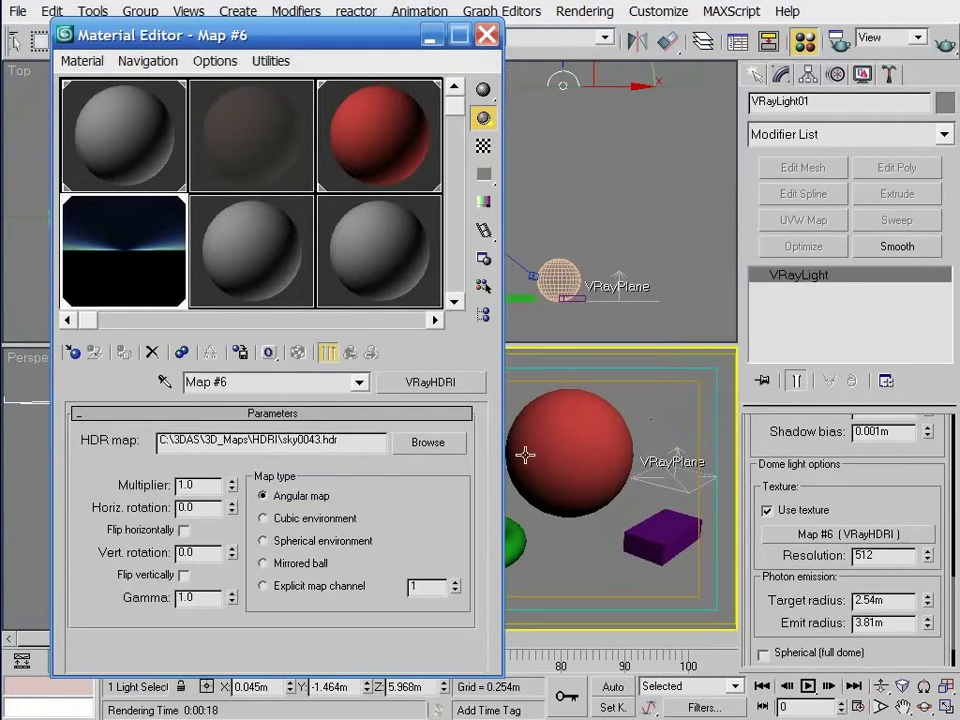
{"action": "left_click", "coordinate": [355, 543]}
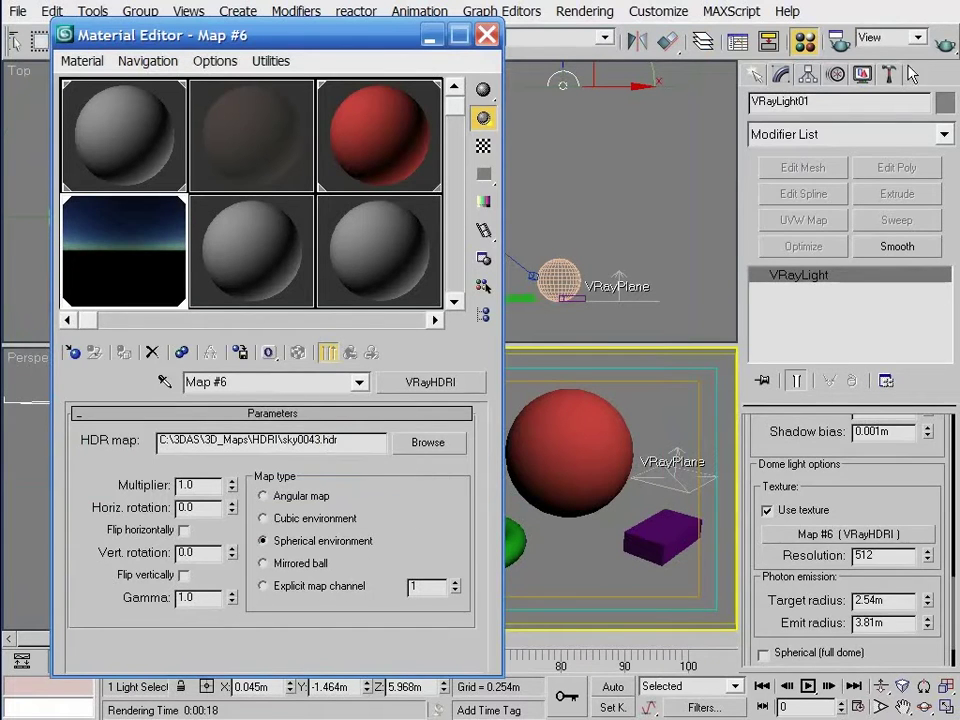
{"action": "key", "text": "shift+q"}
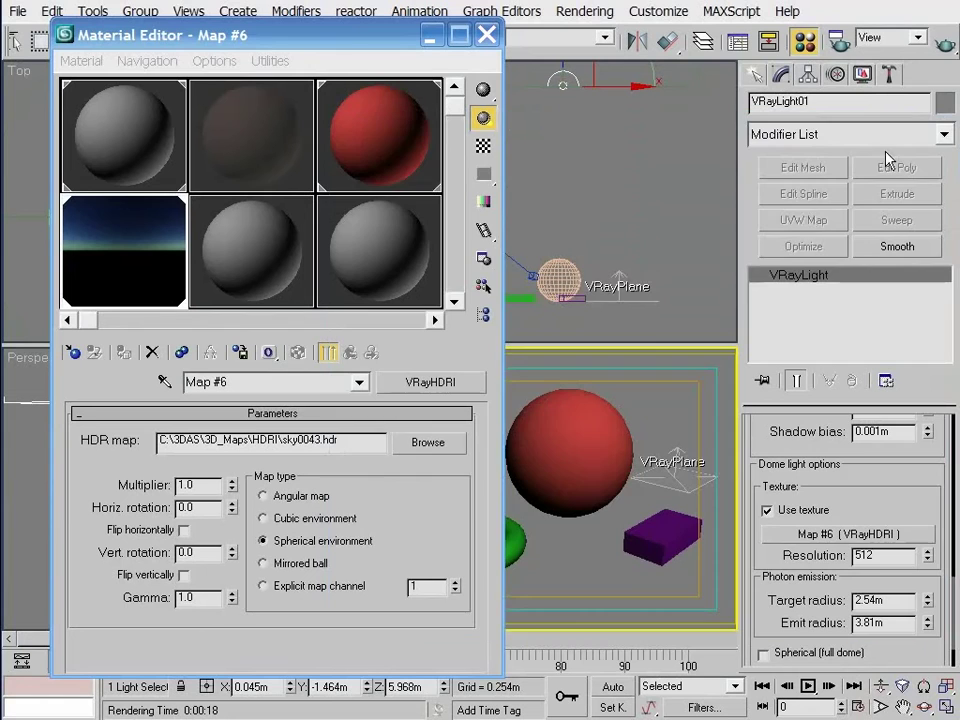
- Set the sky0043 VRayHDRI Multiplier to 3 and re-render Camera01
{"action": "left_click", "coordinate": [710, 100]}
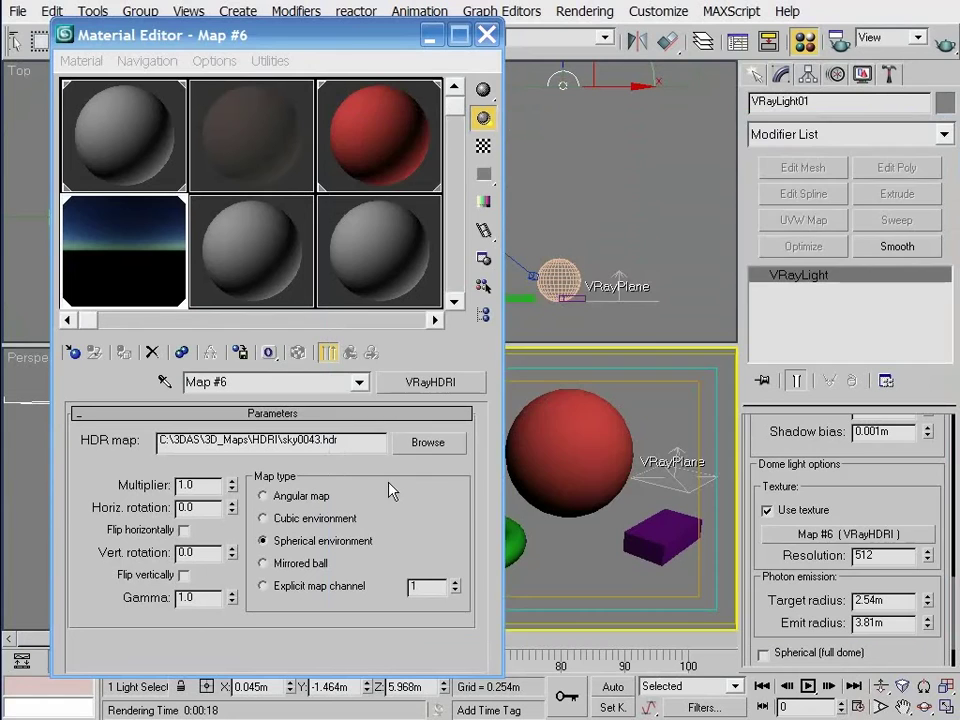
{"action": "double_click", "coordinate": [203, 485]}
{"action": "type", "text": "3"}
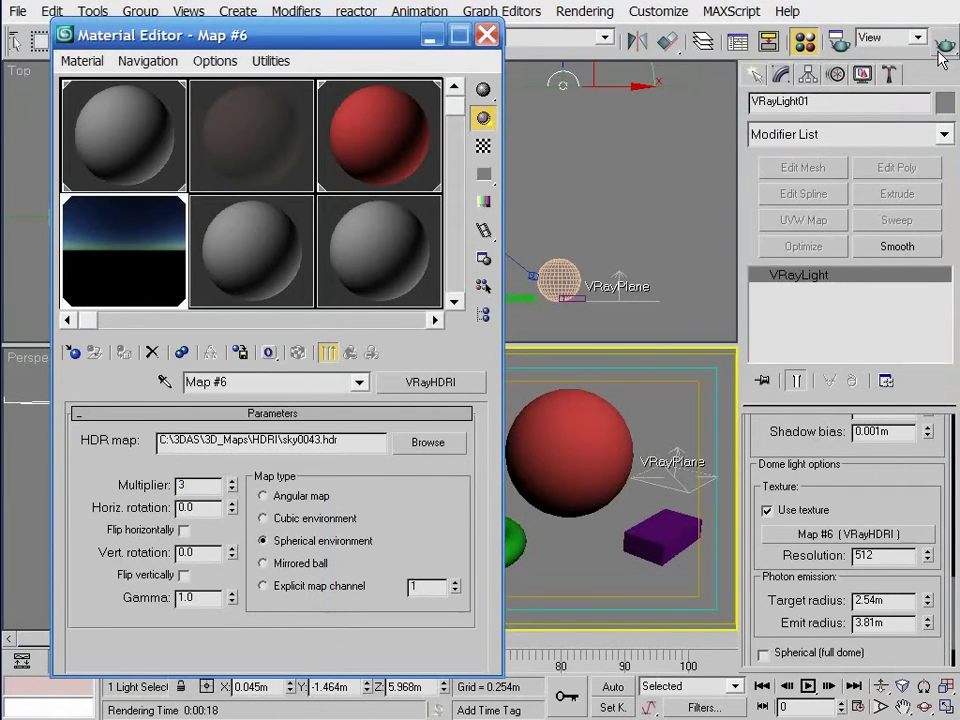
{"action": "left_click", "coordinate": [940, 52]}
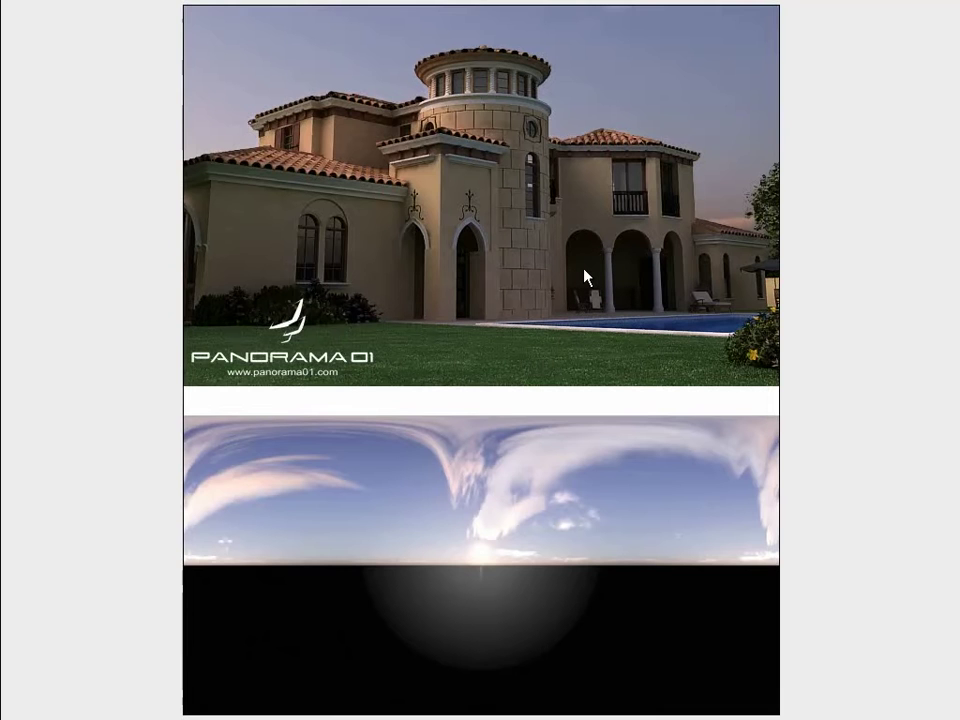
- Switch between the example house renders lit by sunset and cloudy HDRI skies
{"action": "left_click", "coordinate": [843, 333]}
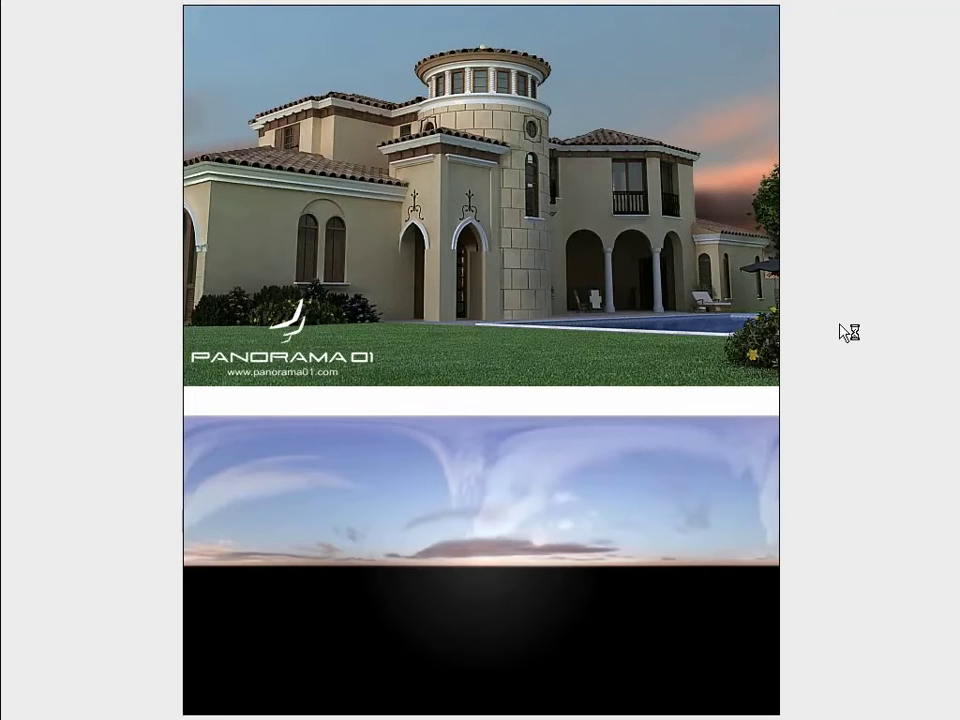
{"action": "left_click", "coordinate": [848, 332]}
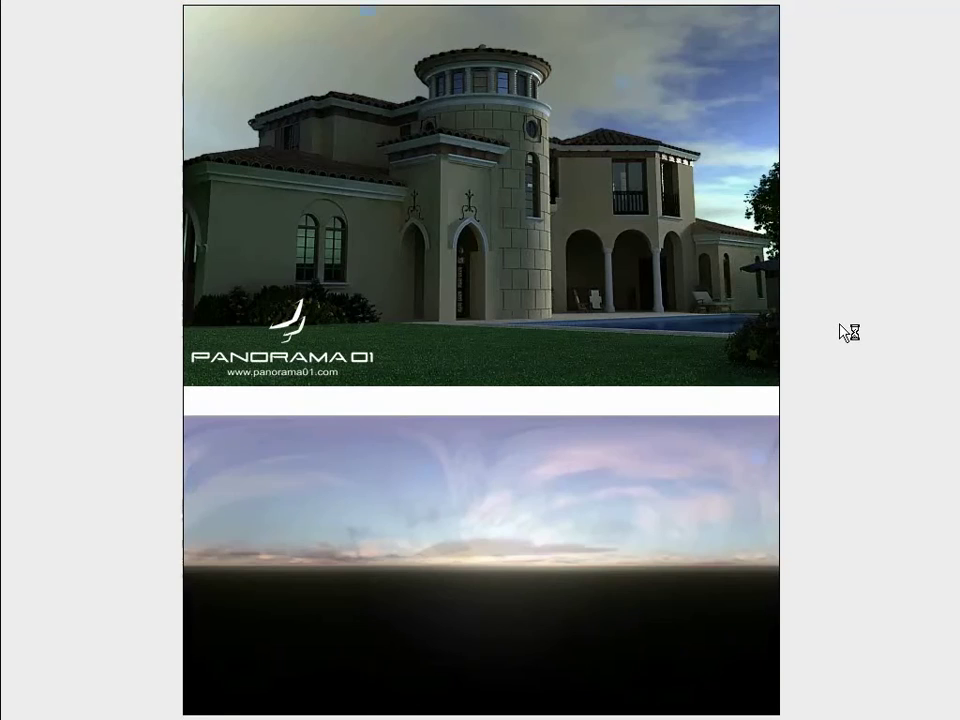